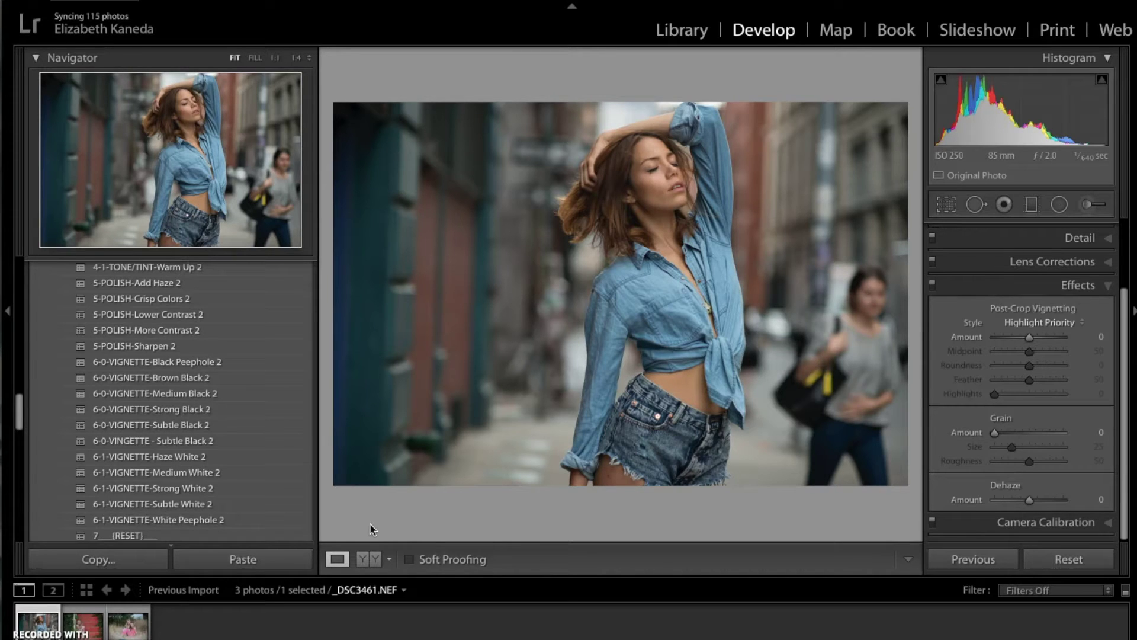
- Switch to the browser window with the warm and cool color wheel, examine it, and minimize it to return to Lightroom
{"action": "left_click", "coordinate": [555, 552]}
{"action": "left_click", "coordinate": [983, 629]}
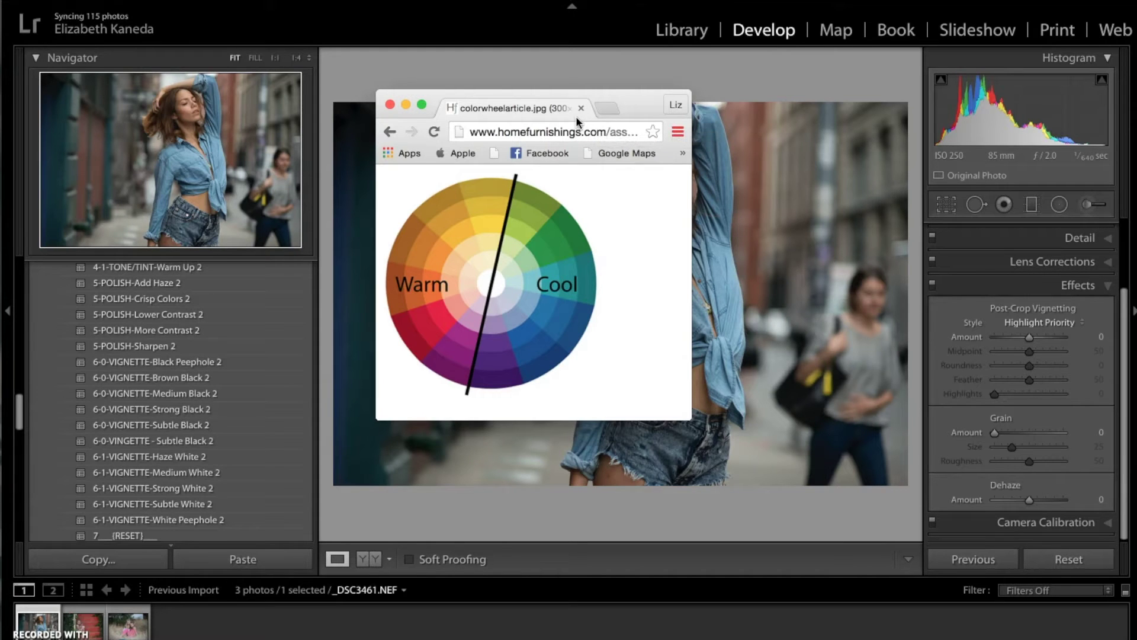
{"action": "left_click", "coordinate": [405, 105]}
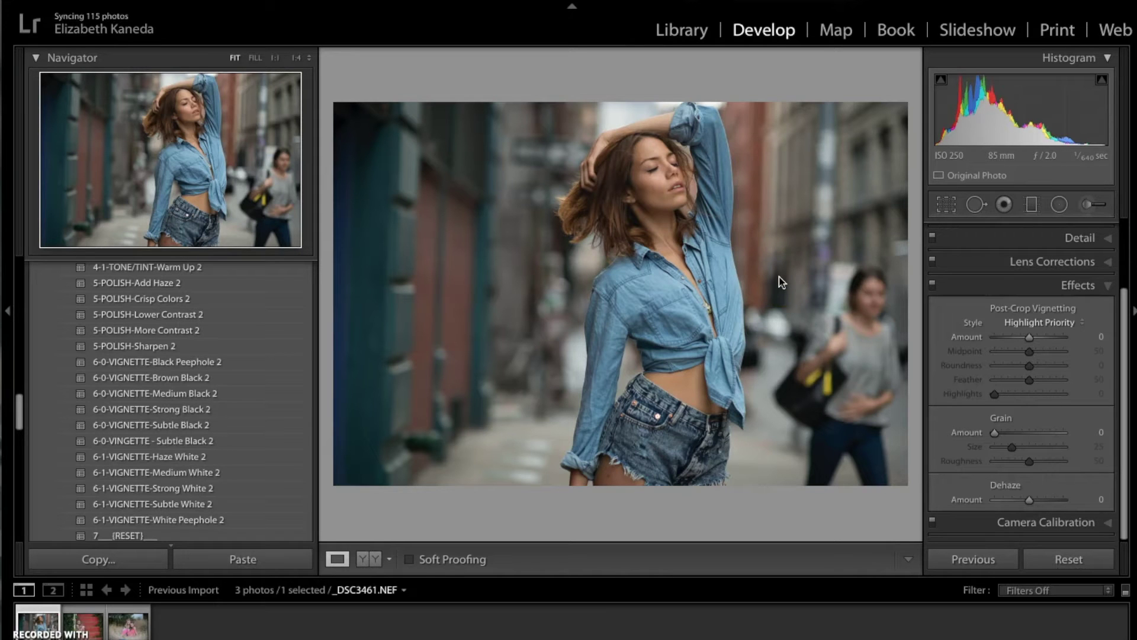
- Apply the "0-ALLINONE - Light, Contrast and Color 2" preset to the street portrait and compare it with the original
{"action": "scroll", "coordinate": [229, 385], "scroll_direction": "up", "scroll_amount": 4}
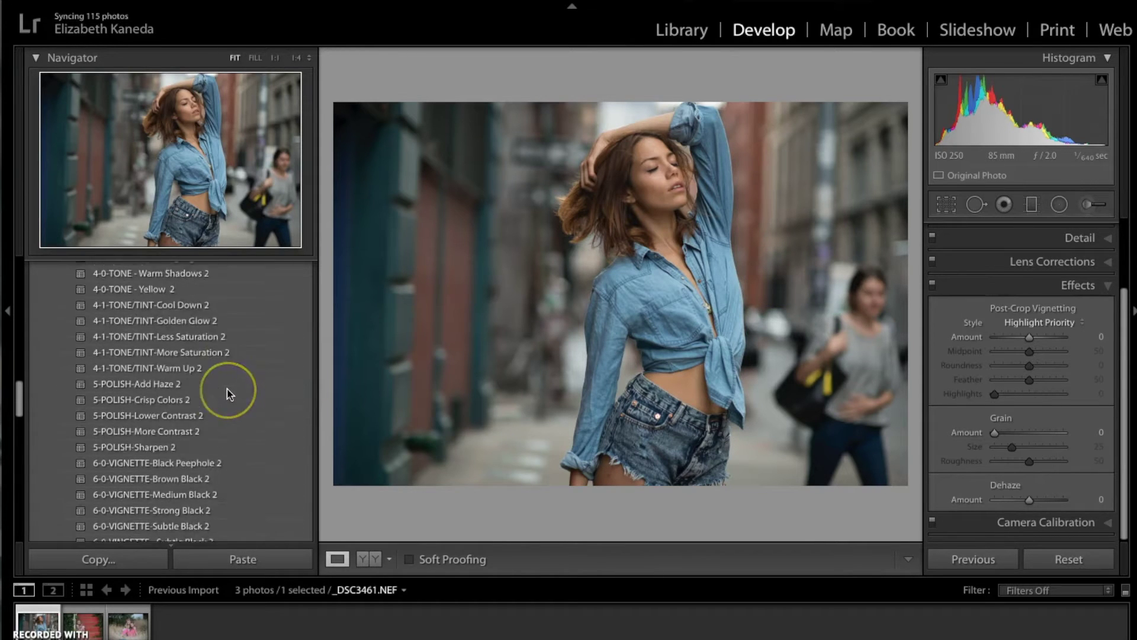
{"action": "scroll", "coordinate": [230, 394], "scroll_direction": "up", "scroll_amount": 6}
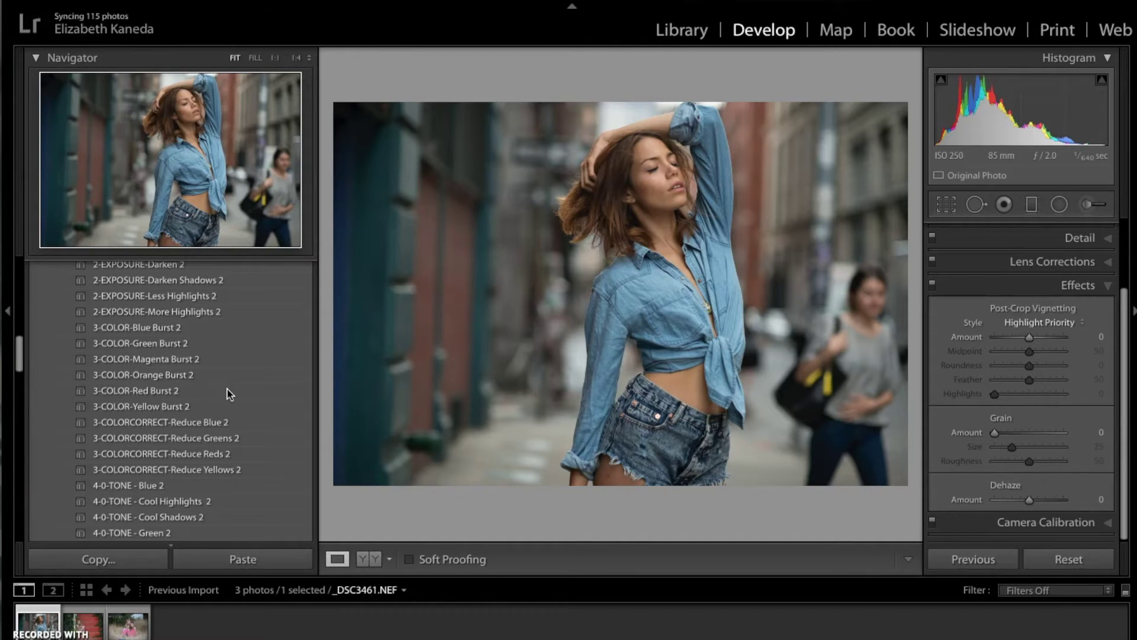
{"action": "scroll", "coordinate": [225, 391], "scroll_direction": "up", "scroll_amount": 15}
{"action": "scroll", "coordinate": [214, 388], "scroll_direction": "up", "scroll_amount": 8}
{"action": "left_click", "coordinate": [163, 405]}
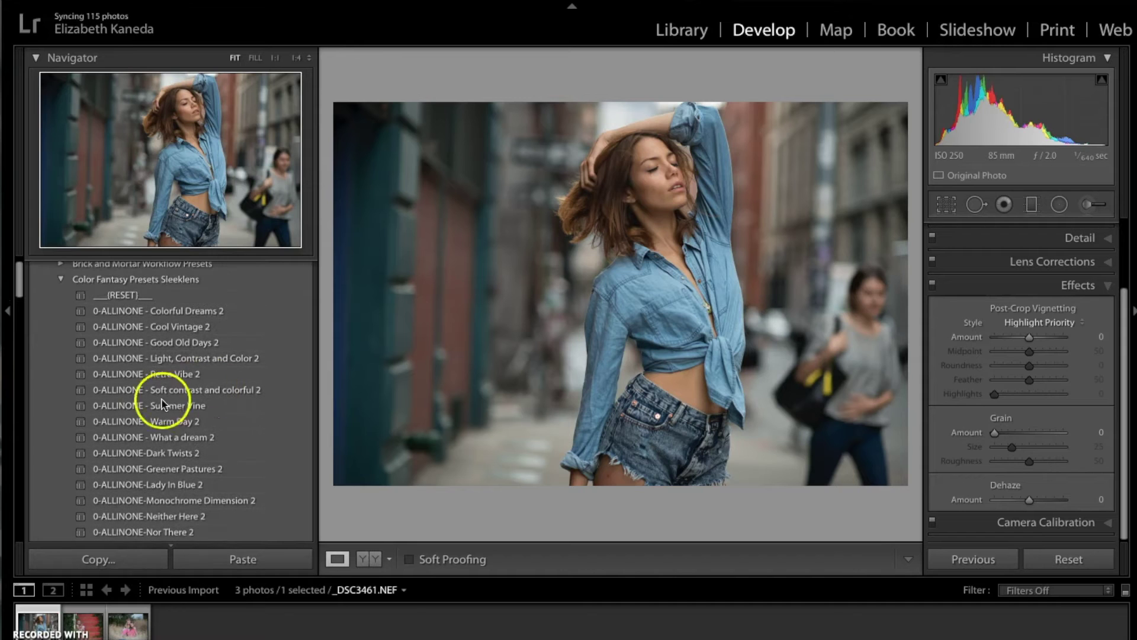
{"action": "left_click", "coordinate": [186, 360]}
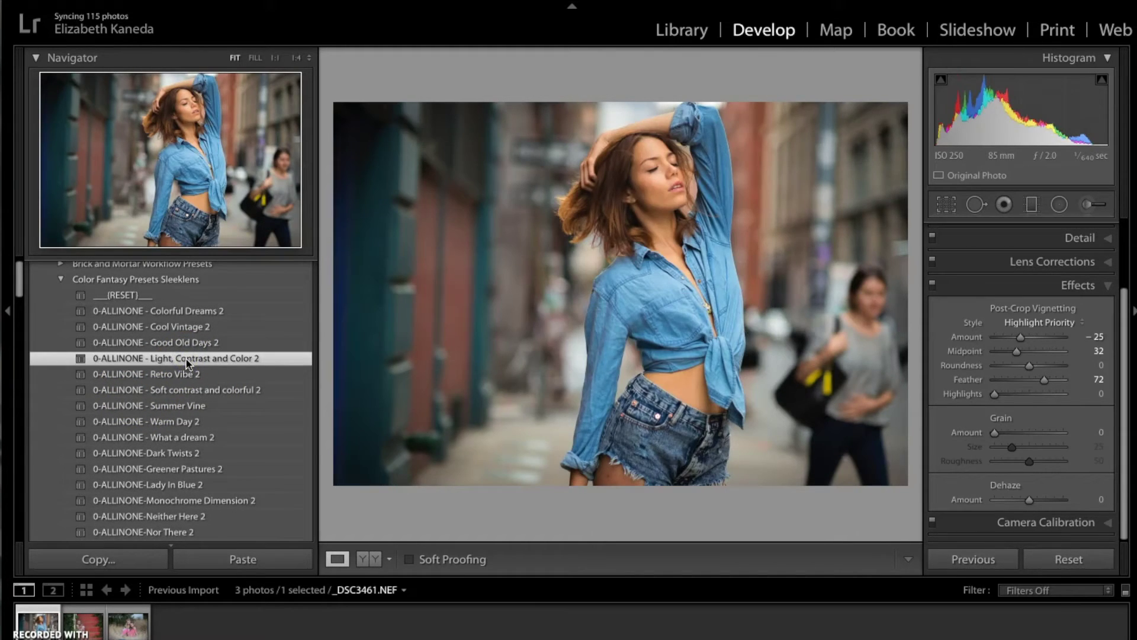
{"action": "key", "text": "backslash"}
{"action": "key", "text": "backslash"}
{"action": "key", "text": "backslash"}
{"action": "key", "text": "backslash"}
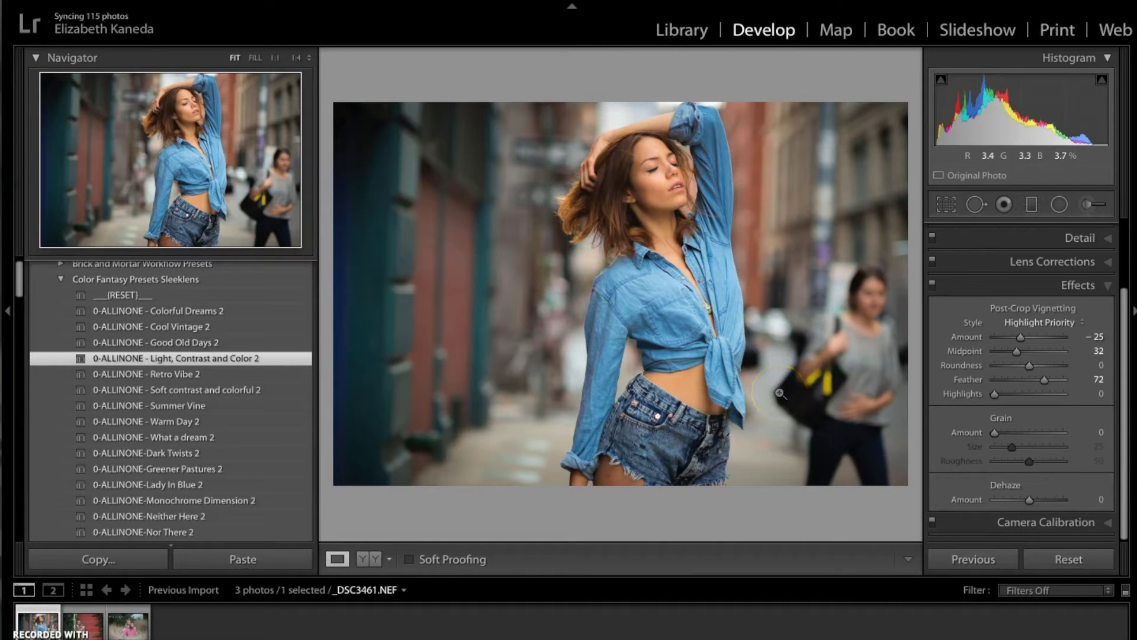
- Apply the "1-BASE - Dreamy 2" preset from the Color Fantasy collection to the street portrait
{"action": "scroll", "coordinate": [77, 509], "scroll_direction": "down", "scroll_amount": 5}
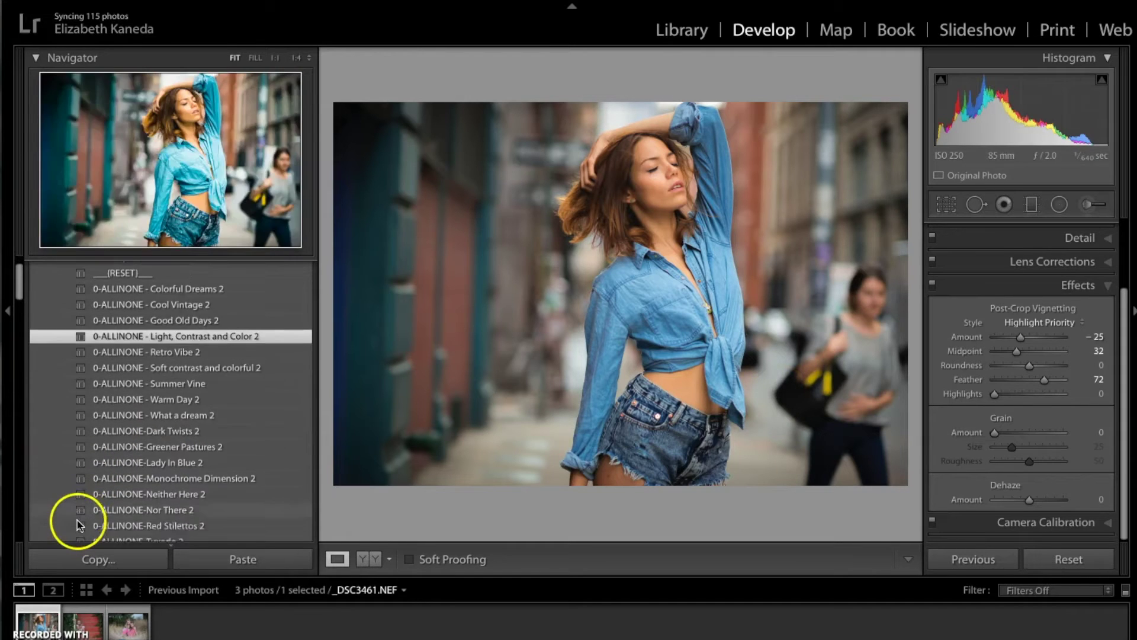
{"action": "scroll", "coordinate": [181, 383], "scroll_direction": "down", "scroll_amount": 5}
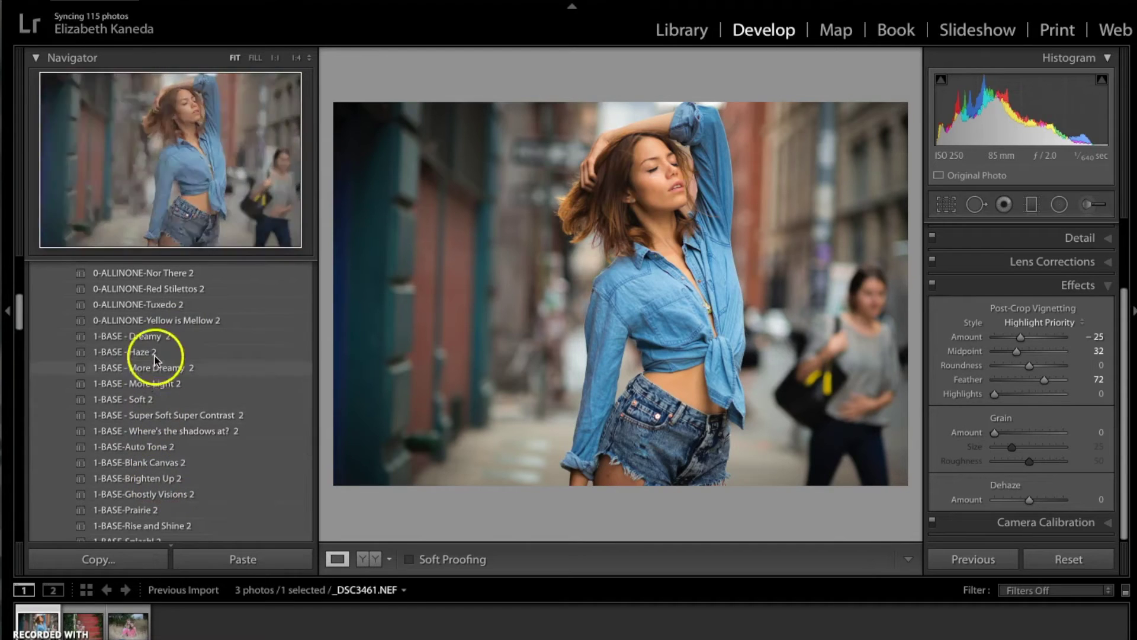
{"action": "left_click", "coordinate": [153, 339]}
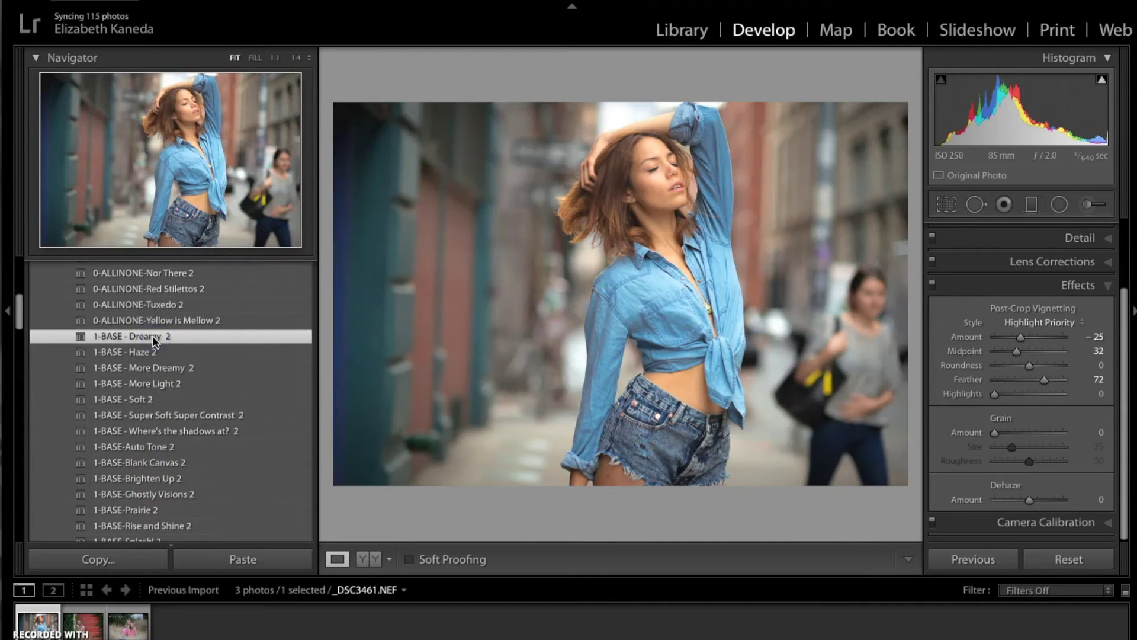
- Apply the "3-COLOR-Blue Burst 2" preset to boost the blues in the portrait
{"action": "scroll", "coordinate": [153, 339], "scroll_direction": "down", "scroll_amount": 1}
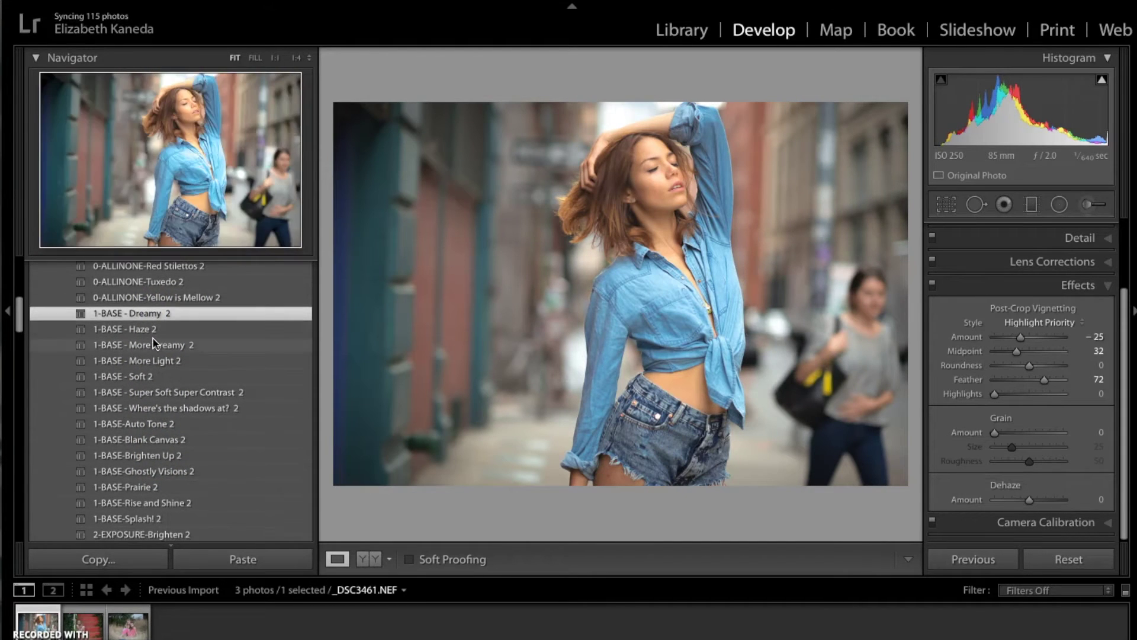
{"action": "scroll", "coordinate": [152, 339], "scroll_direction": "down", "scroll_amount": 4}
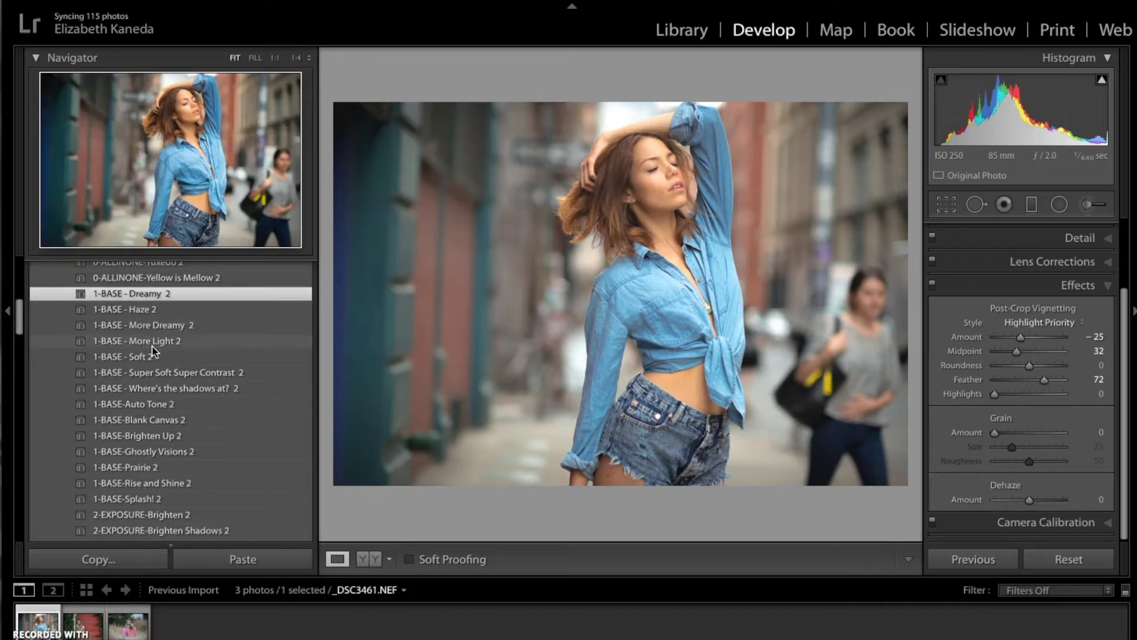
{"action": "left_click", "coordinate": [153, 359]}
{"action": "scroll", "coordinate": [153, 363], "scroll_direction": "down", "scroll_amount": 6}
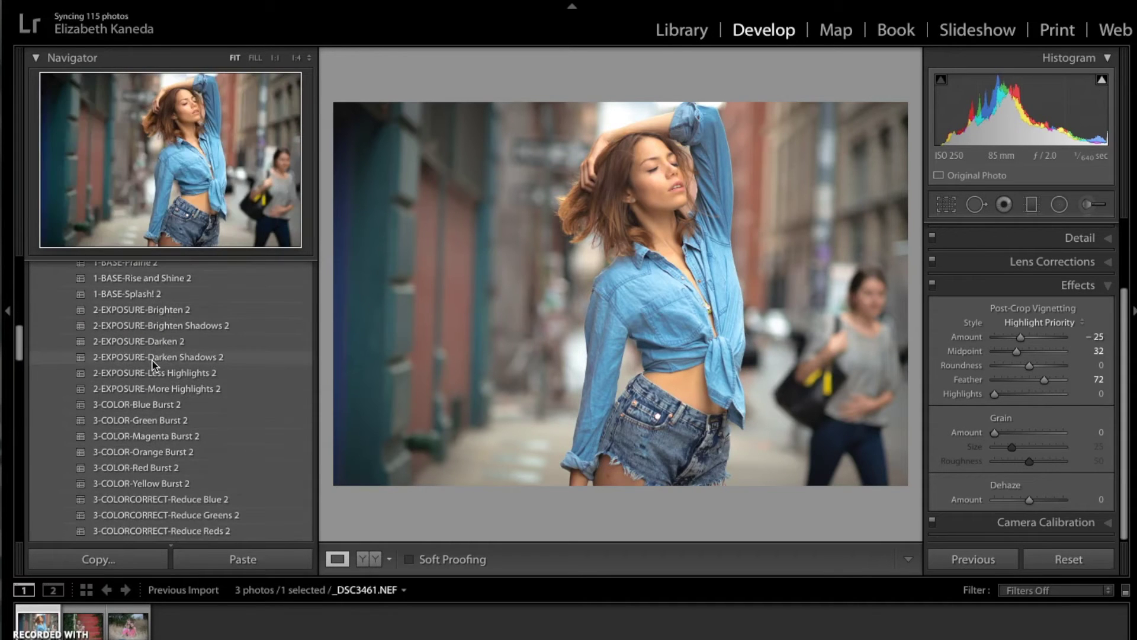
{"action": "scroll", "coordinate": [152, 362], "scroll_direction": "down", "scroll_amount": 2}
{"action": "left_click", "coordinate": [148, 363]}
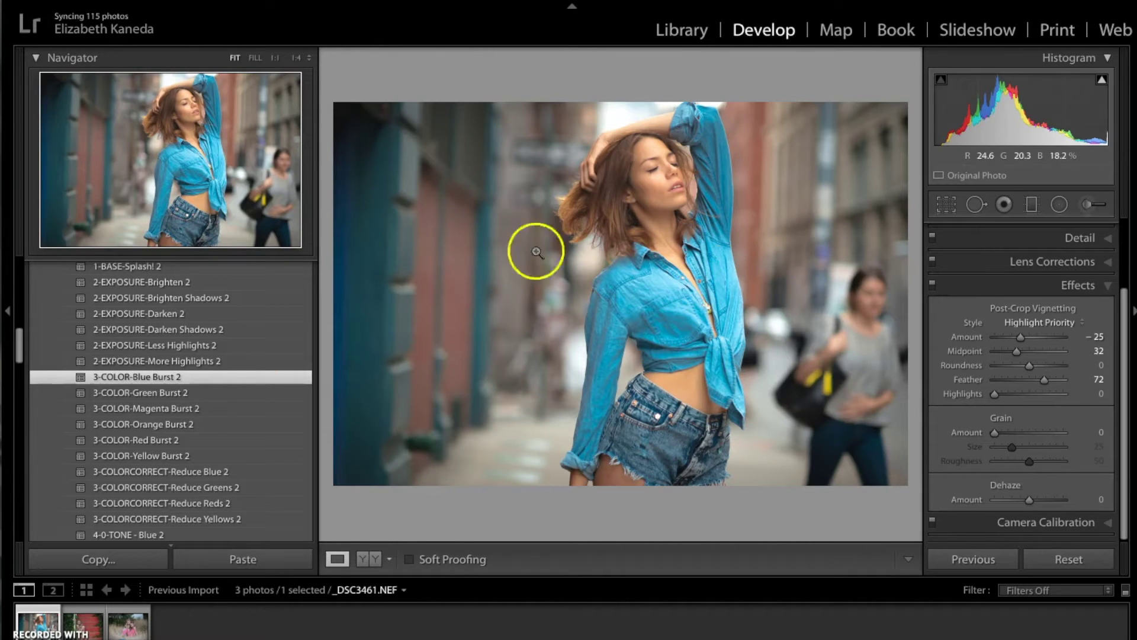
- Set the HSL saturation to -40 for Red, -13 for Orange and -14 for Yellow
{"action": "left_click", "coordinate": [1113, 286]}
{"action": "left_click", "coordinate": [1088, 231]}
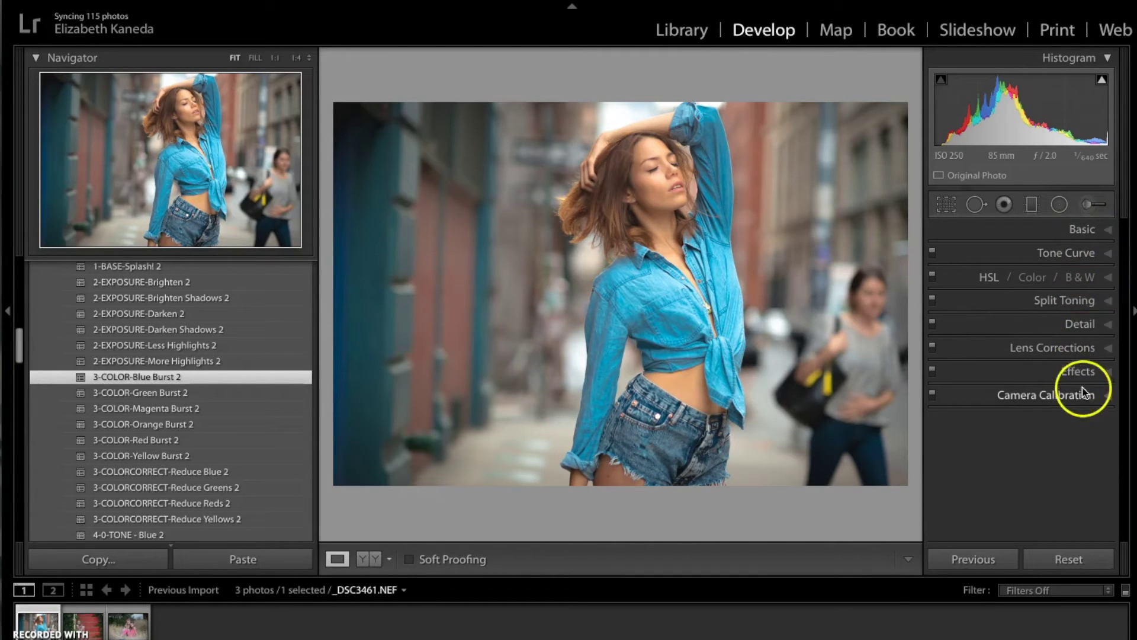
{"action": "left_click", "coordinate": [1112, 277]}
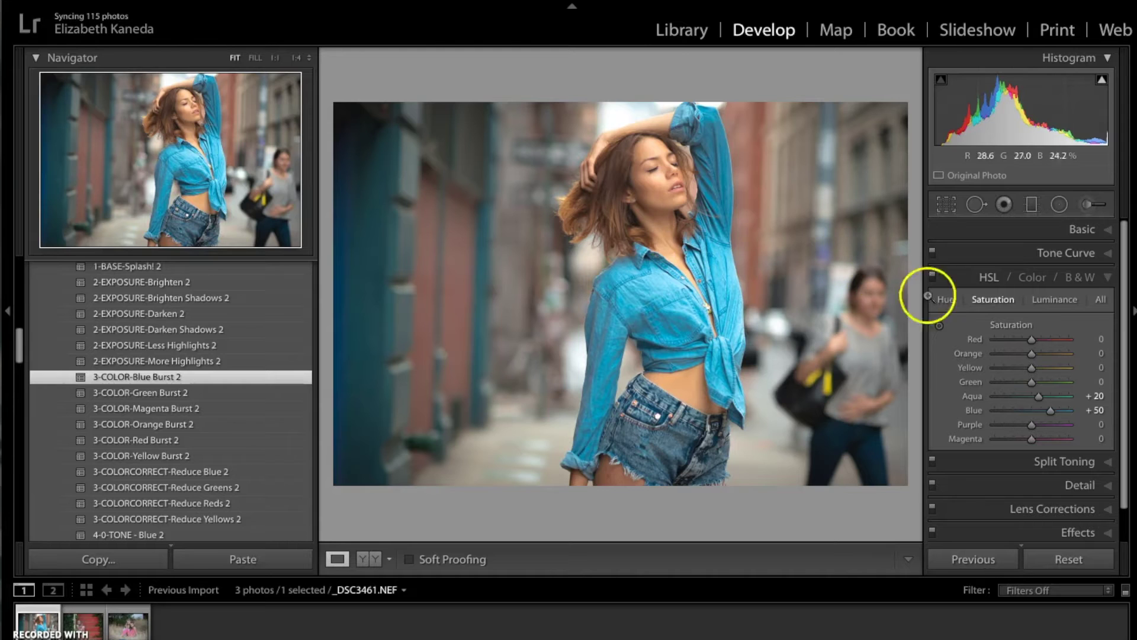
{"action": "left_click_drag", "start_coordinate": [976, 367], "coordinate": [995, 343]}
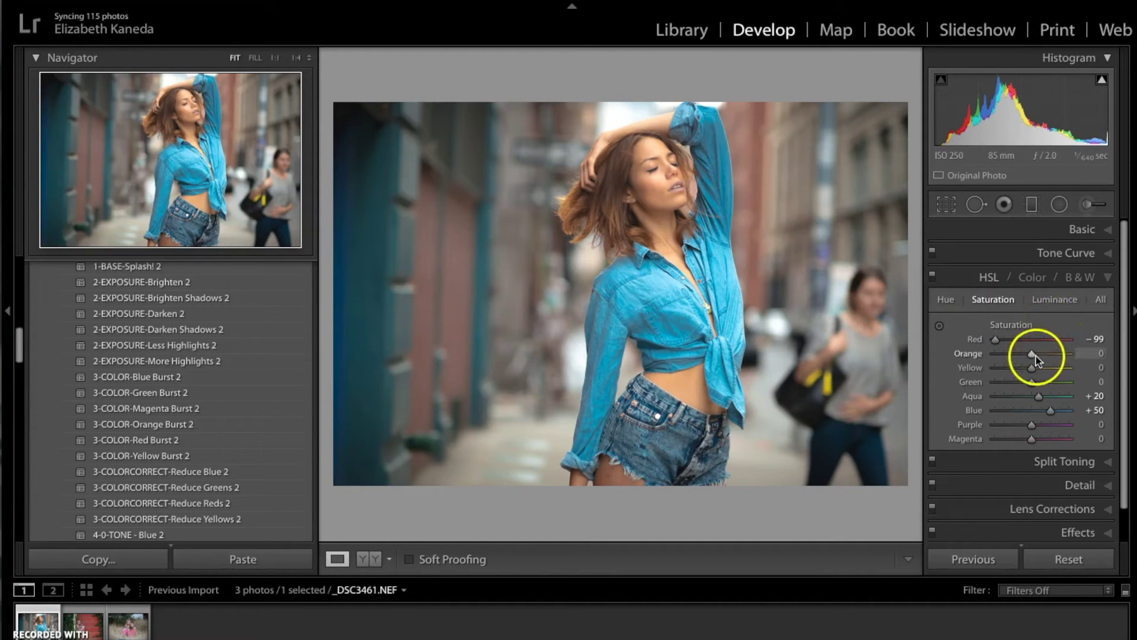
{"action": "mouse_move", "coordinate": [1031, 355]}
{"action": "left_mouse_down"}
{"action": "mouse_move", "coordinate": [993, 340]}
{"action": "mouse_move", "coordinate": [1017, 339]}
{"action": "mouse_move", "coordinate": [1030, 356]}
{"action": "mouse_move", "coordinate": [997, 362]}
{"action": "mouse_move", "coordinate": [1027, 369]}
{"action": "left_mouse_up"}
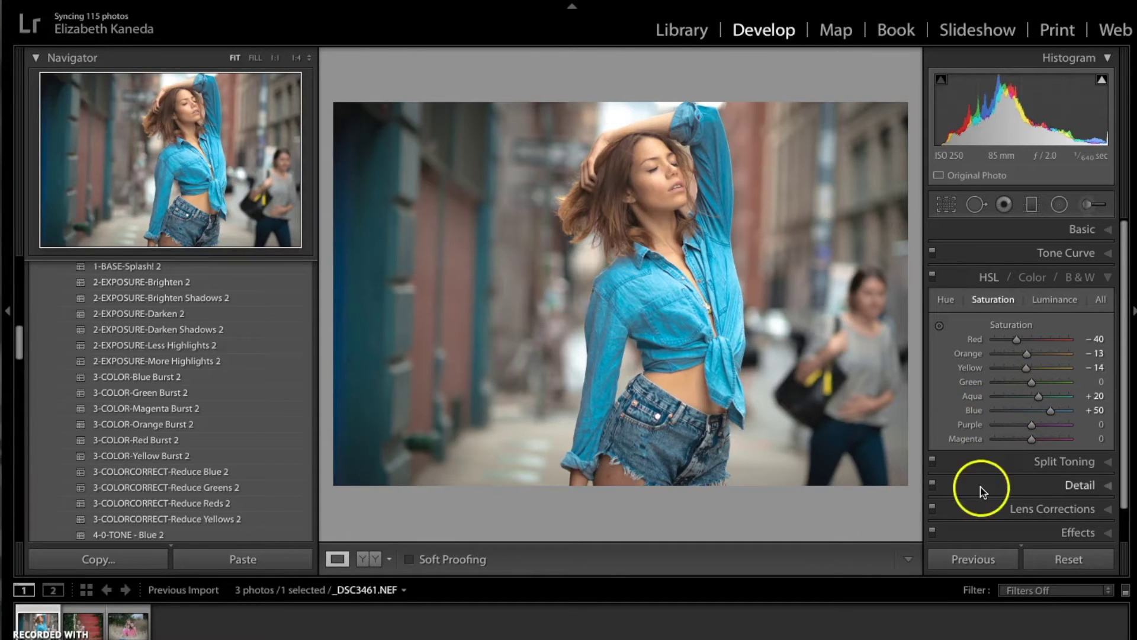
- Collapse the HSL settings and apply the "3-COLORCORRECT-Reduce Greens 2" preset to the portrait
{"action": "left_click", "coordinate": [1108, 278]}
{"action": "left_click", "coordinate": [296, 487]}
- Apply the "6-0-VIGNETTE-Strong Black 2" preset to darken the portrait's edges
{"action": "scroll", "coordinate": [234, 403], "scroll_direction": "down", "scroll_amount": 1}
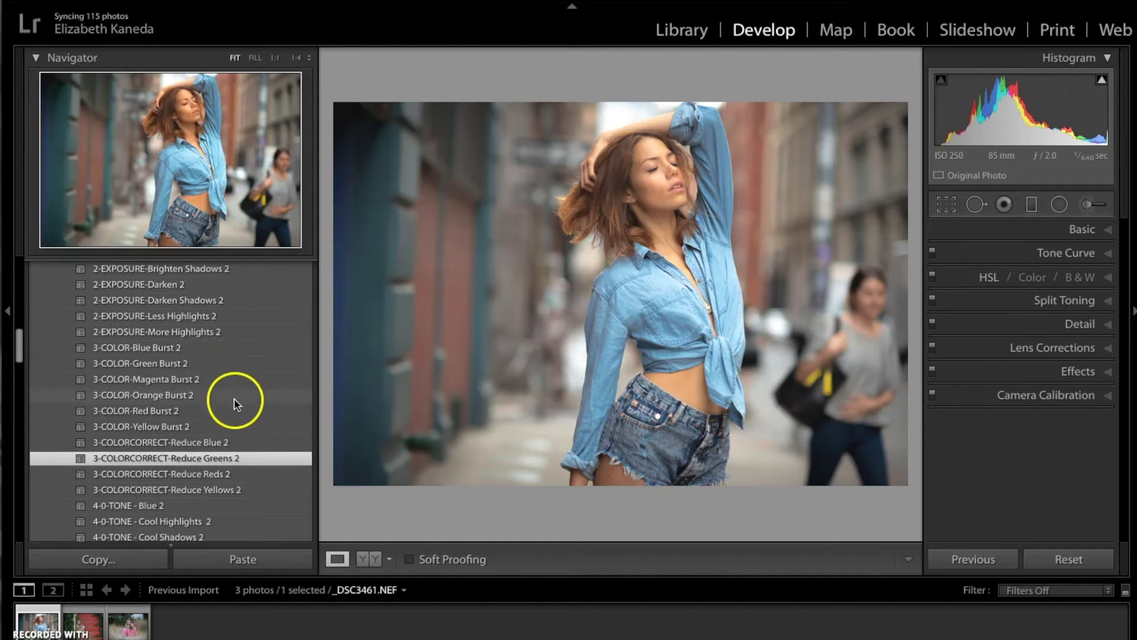
{"action": "scroll", "coordinate": [242, 441], "scroll_direction": "down", "scroll_amount": 4}
{"action": "scroll", "coordinate": [244, 445], "scroll_direction": "down", "scroll_amount": 8}
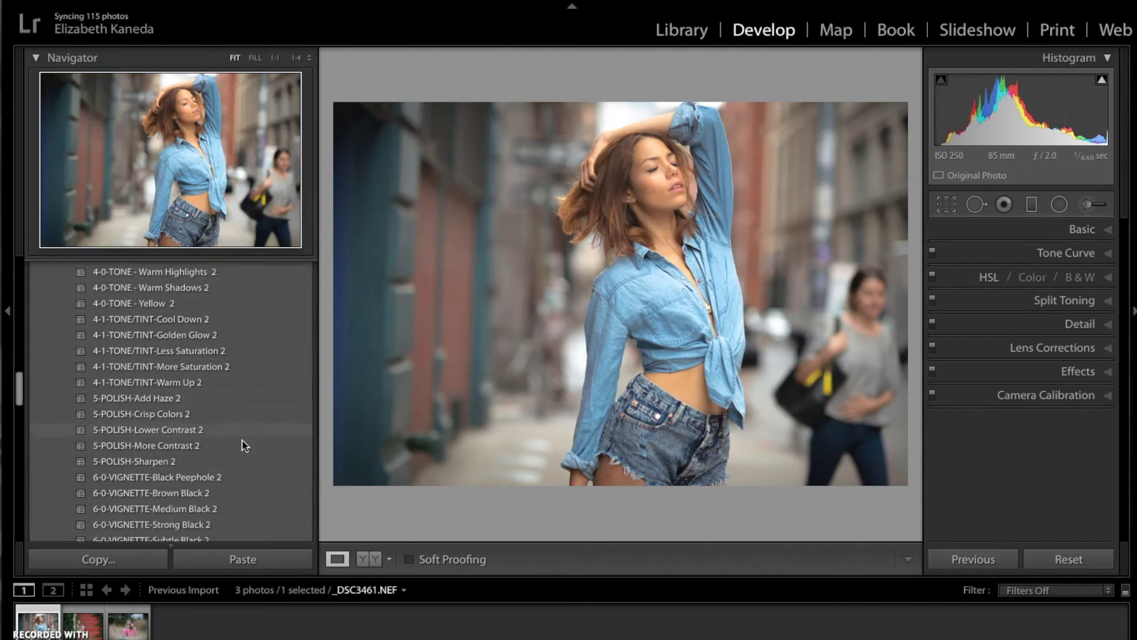
{"action": "scroll", "coordinate": [245, 447], "scroll_direction": "down", "scroll_amount": 2}
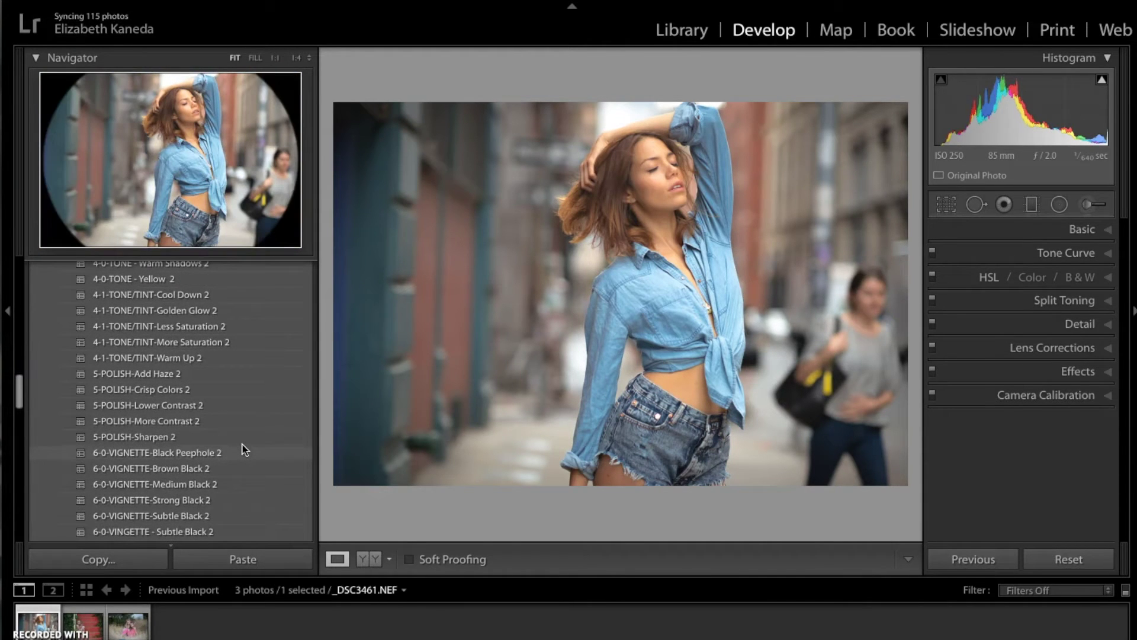
{"action": "scroll", "coordinate": [244, 450], "scroll_direction": "down", "scroll_amount": 2}
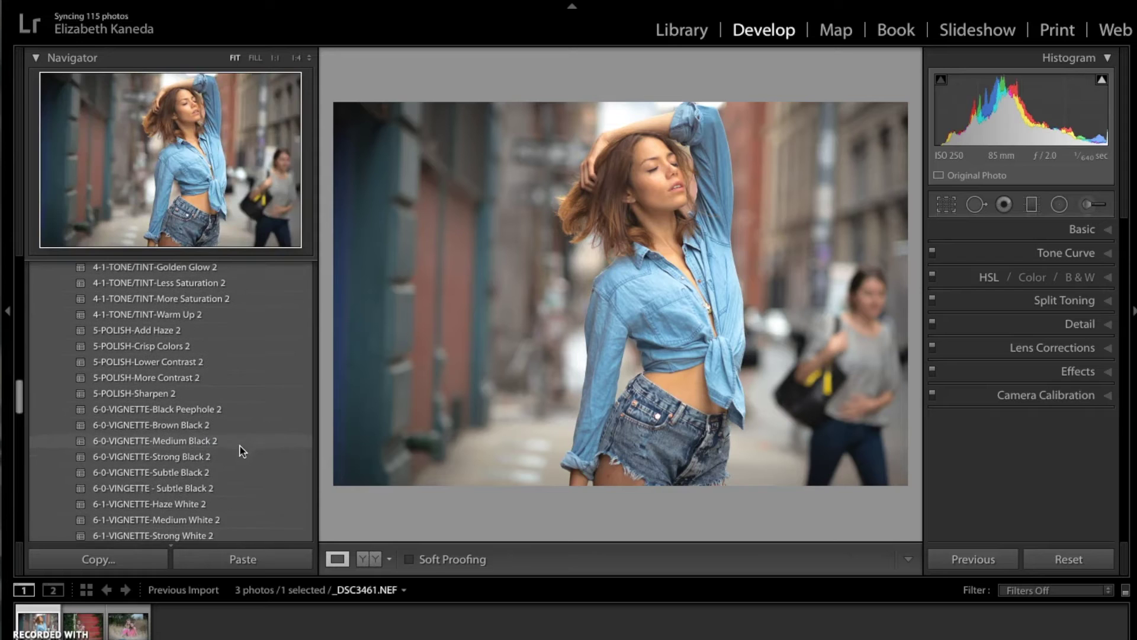
{"action": "left_click", "coordinate": [212, 457]}
{"action": "left_click_drag", "start_coordinate": [577, 341], "coordinate": [455, 399]}
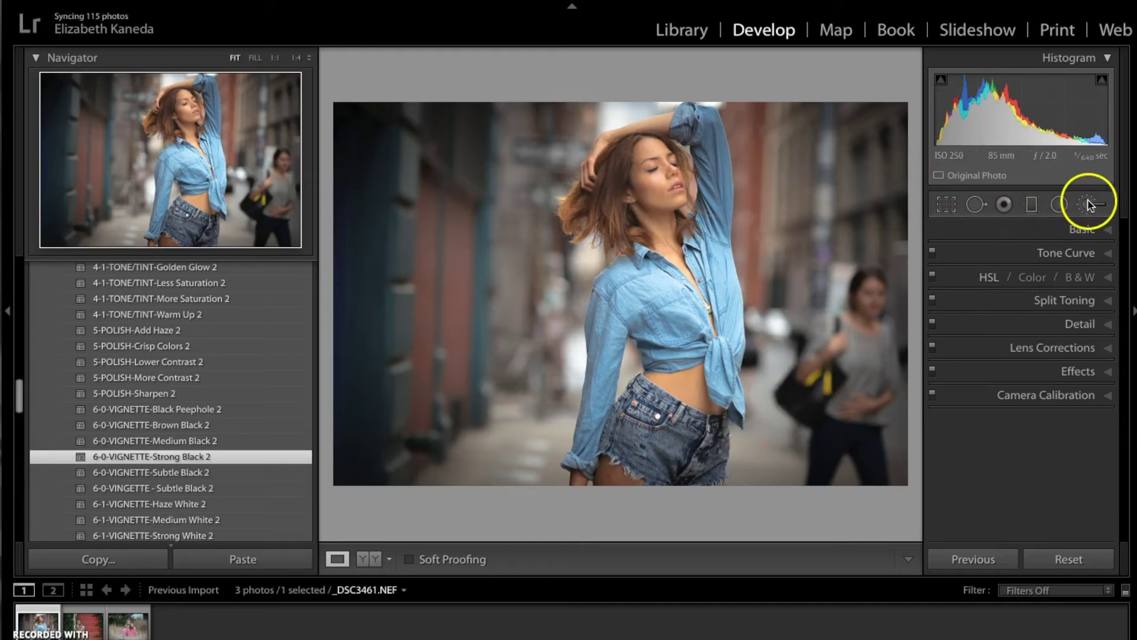
- Show the portrait before and after side by side, and consult the warm and cool color wheel in the browser
{"action": "left_click", "coordinate": [375, 559]}
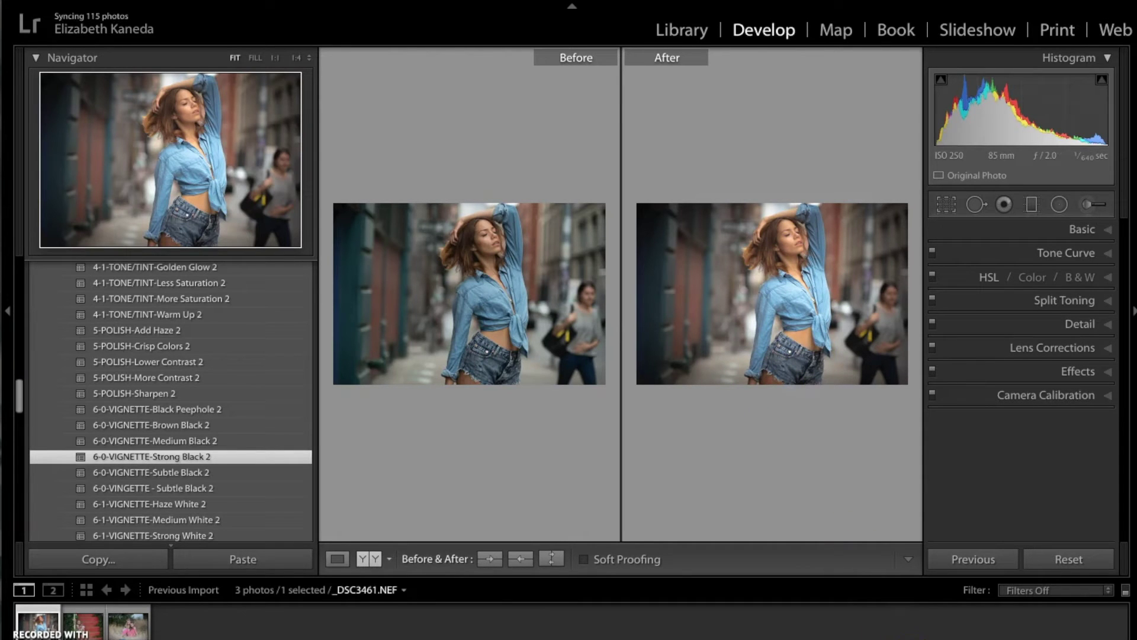
{"action": "left_click", "coordinate": [1016, 633]}
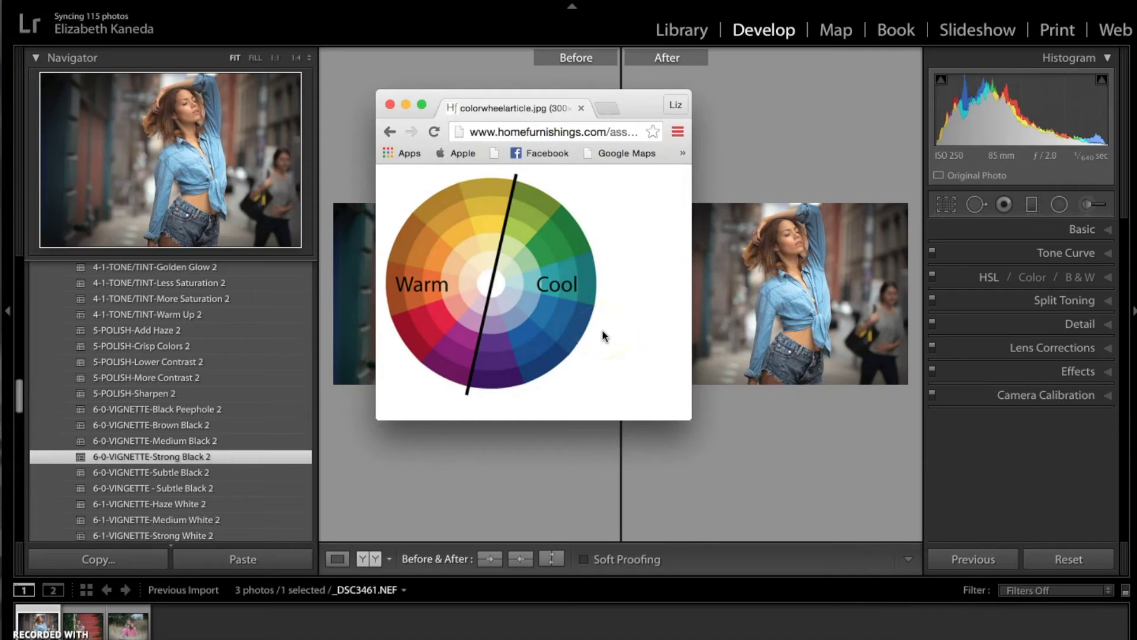
{"action": "left_click", "coordinate": [554, 304]}
{"action": "left_click", "coordinate": [382, 247]}
{"action": "left_click", "coordinate": [509, 284]}
{"action": "left_click", "coordinate": [547, 332]}
{"action": "left_click", "coordinate": [453, 247]}
{"action": "left_click", "coordinate": [407, 105]}
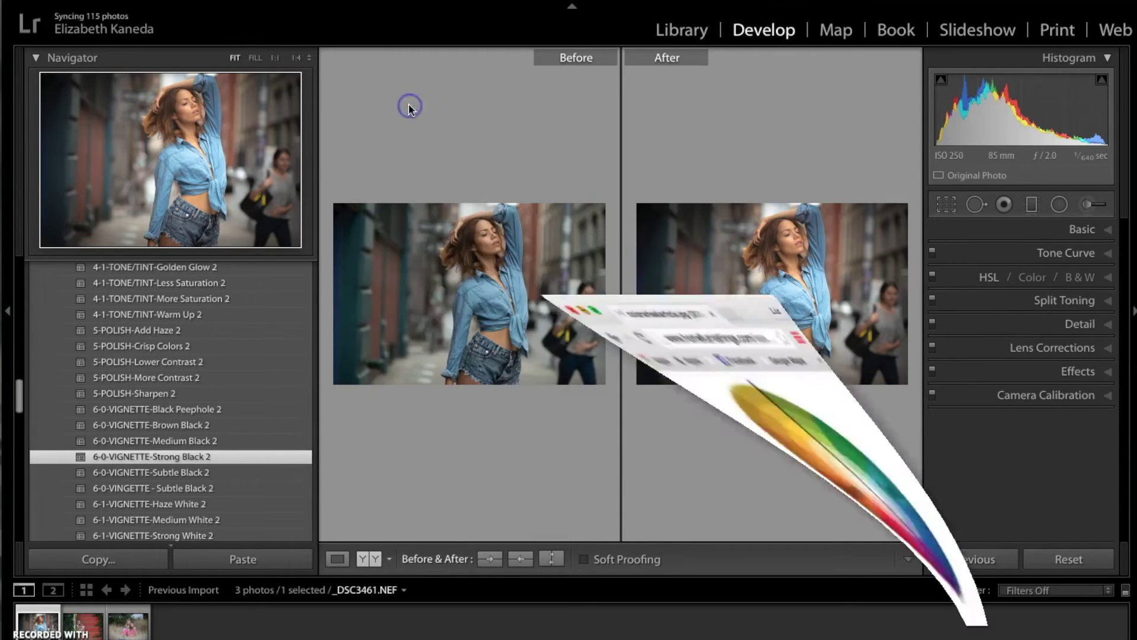
- Return to the single-photo view and toggle repeatedly between the original and the edited portrait to compare them
{"action": "left_click", "coordinate": [347, 560]}
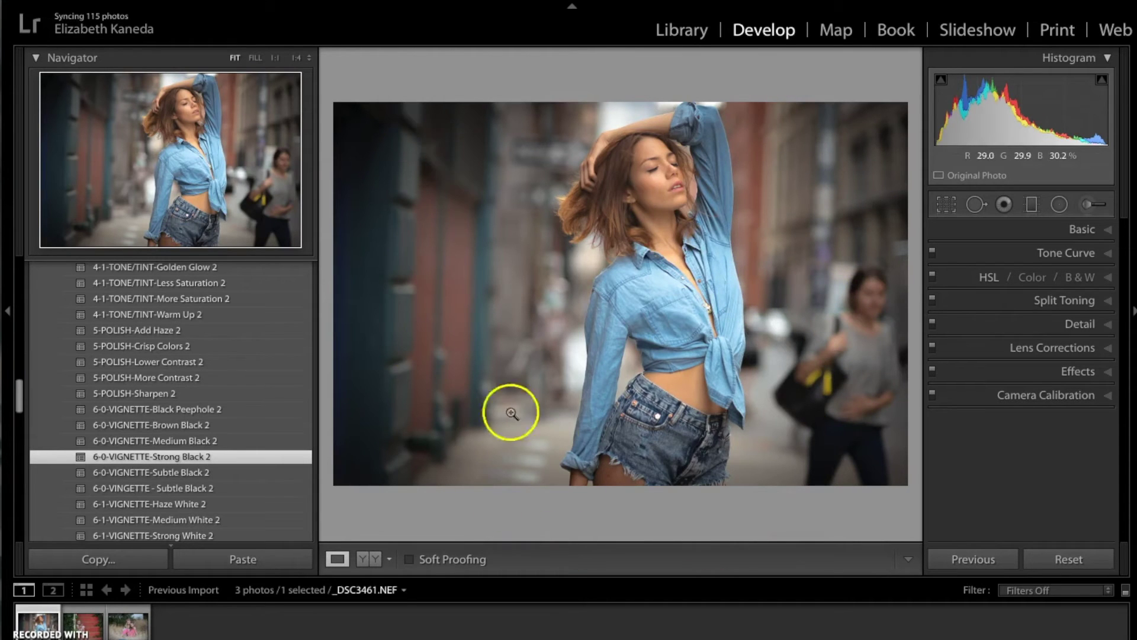
{"action": "key", "text": "backslash"}
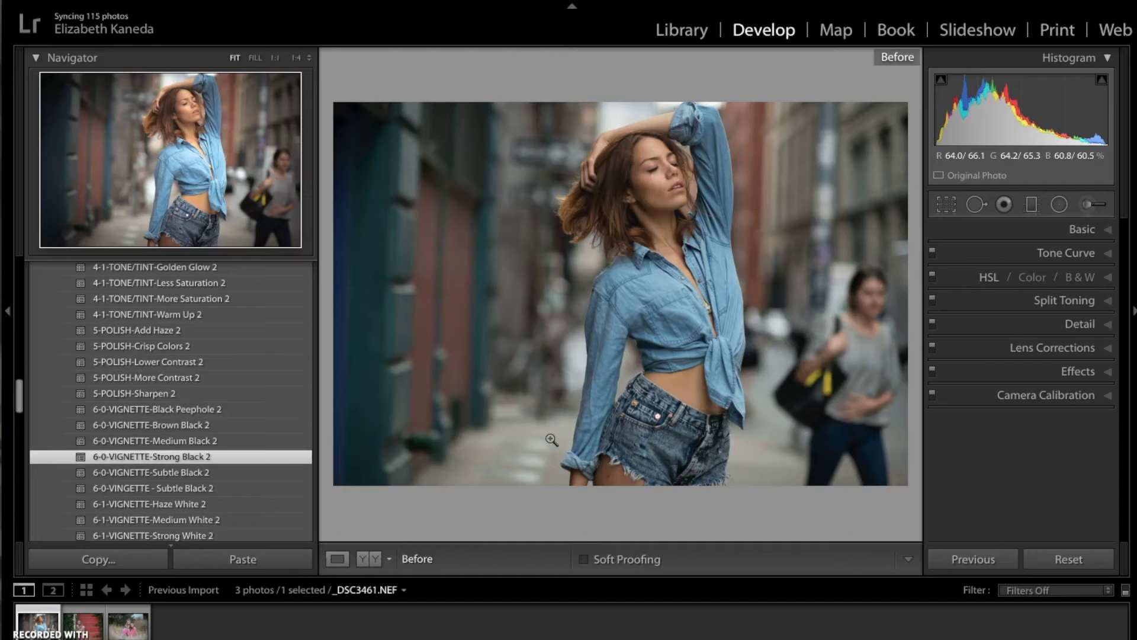
{"action": "key", "text": "backslash"}
{"action": "key", "text": "backslash"}
{"action": "key", "text": "backslash"}
{"action": "key", "text": "backslash"}
{"action": "key", "text": "backslash"}
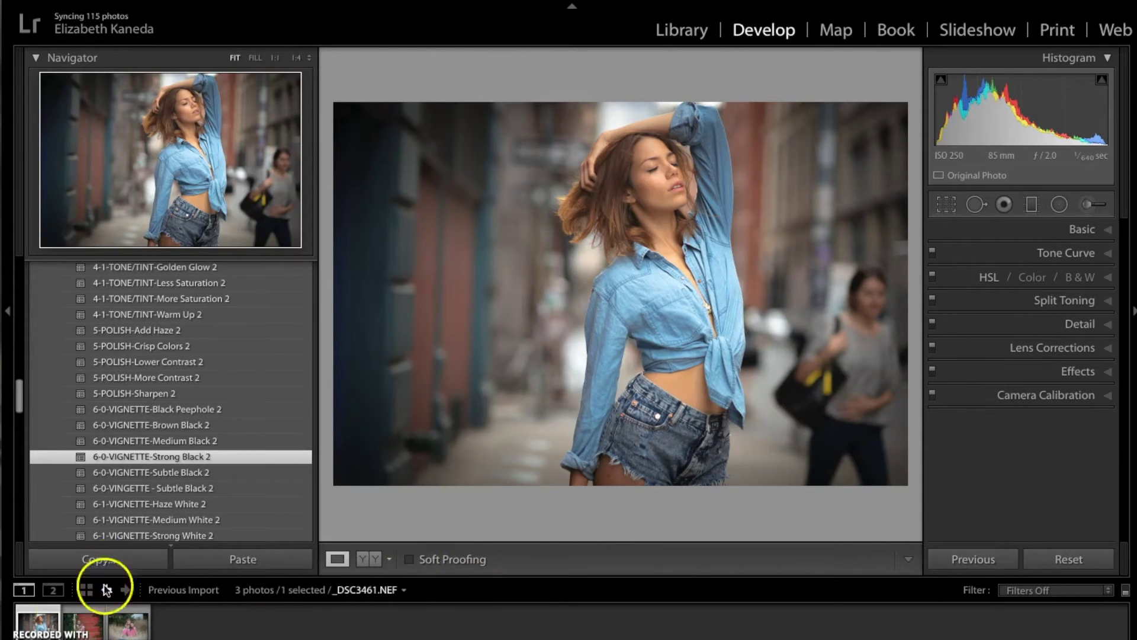
{"action": "right_click", "coordinate": [471, 509]}
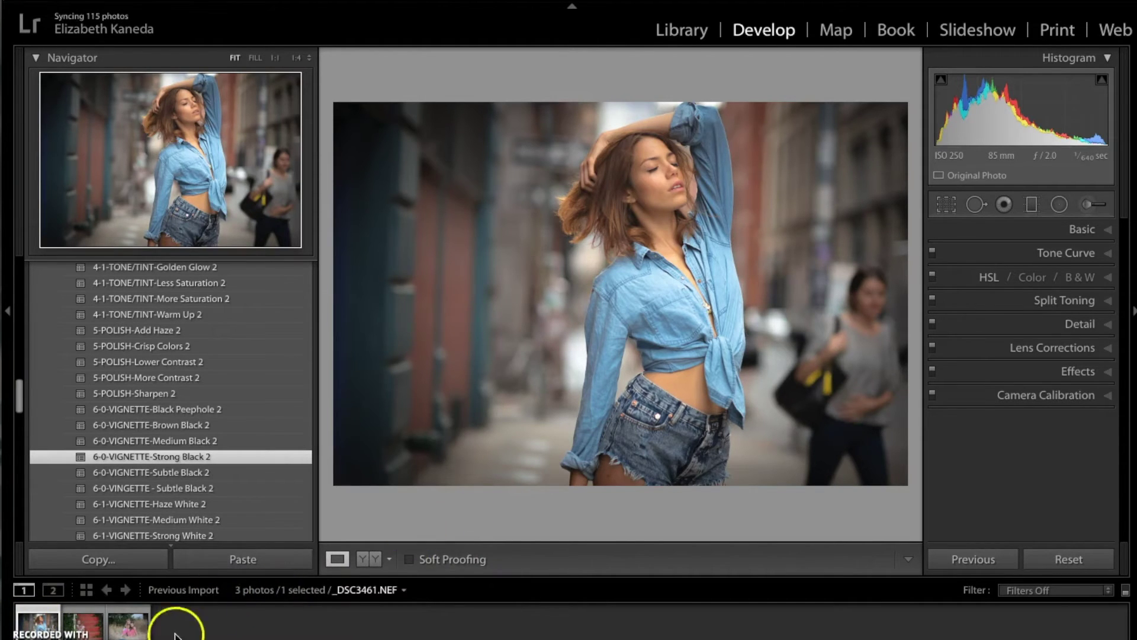
- Switch to the photo of the two girls in the dry grass and apply the "0-ALLINONE - Retro Vibe 2" preset
{"action": "left_click", "coordinate": [132, 626]}
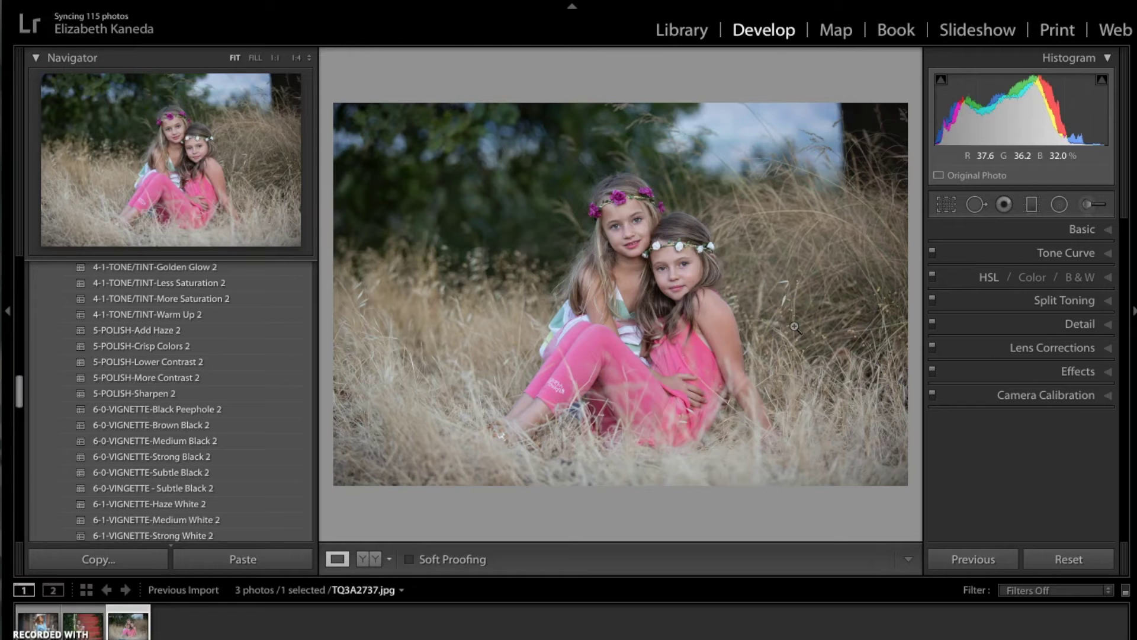
{"action": "scroll", "coordinate": [260, 382], "scroll_direction": "up", "scroll_amount": 5}
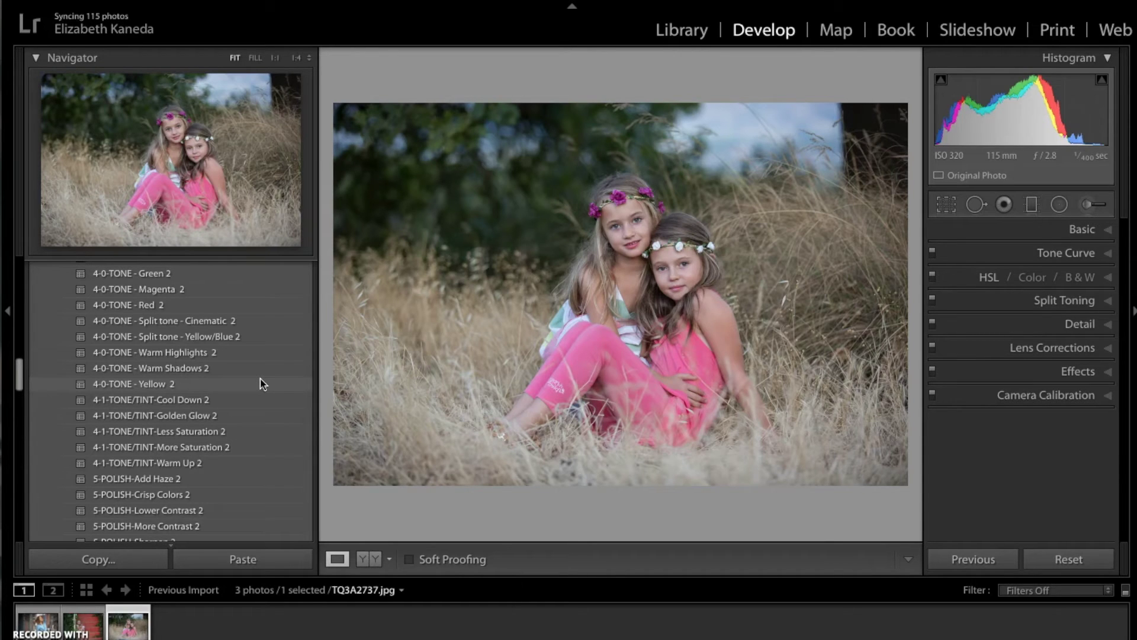
{"action": "scroll", "coordinate": [263, 384], "scroll_direction": "up", "scroll_amount": 4}
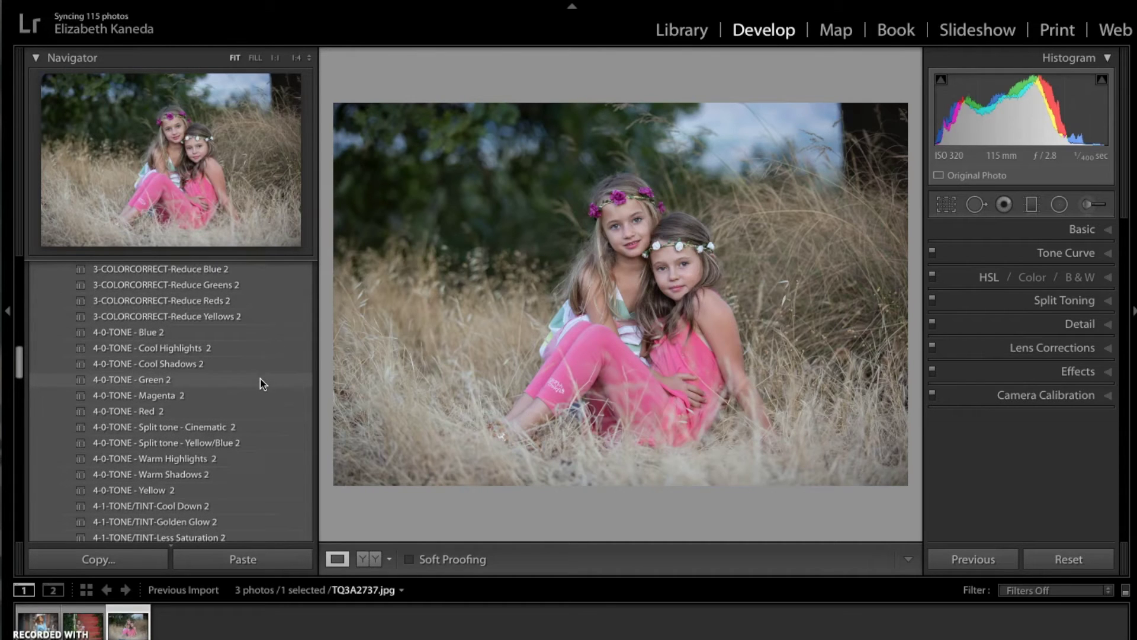
{"action": "scroll", "coordinate": [263, 383], "scroll_direction": "up", "scroll_amount": 20}
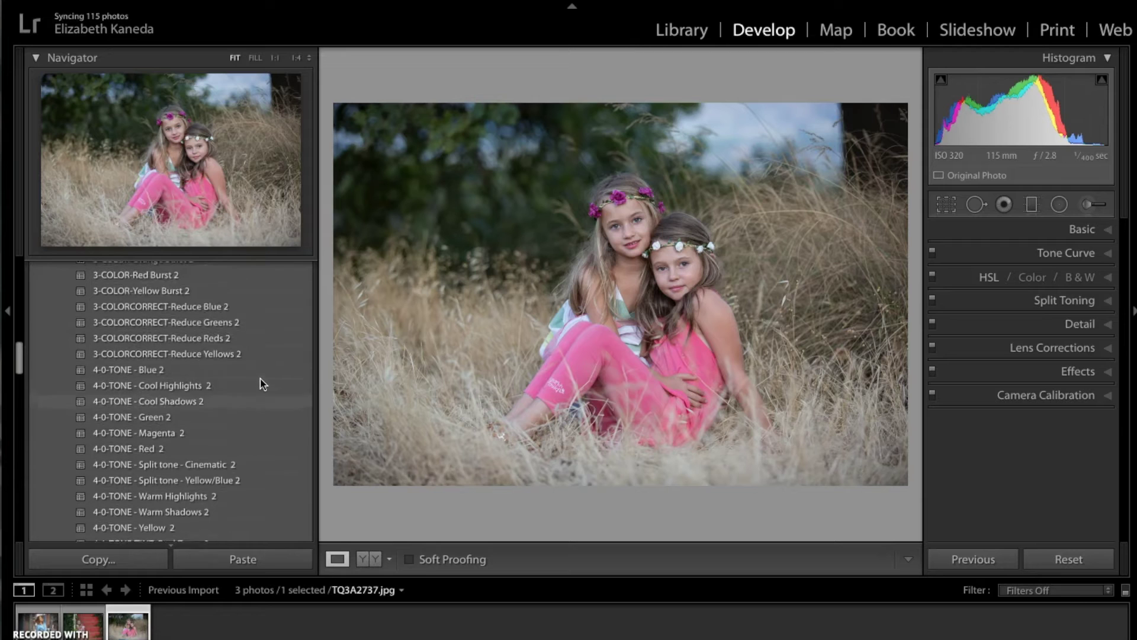
{"action": "scroll", "coordinate": [263, 384], "scroll_direction": "up", "scroll_amount": 8}
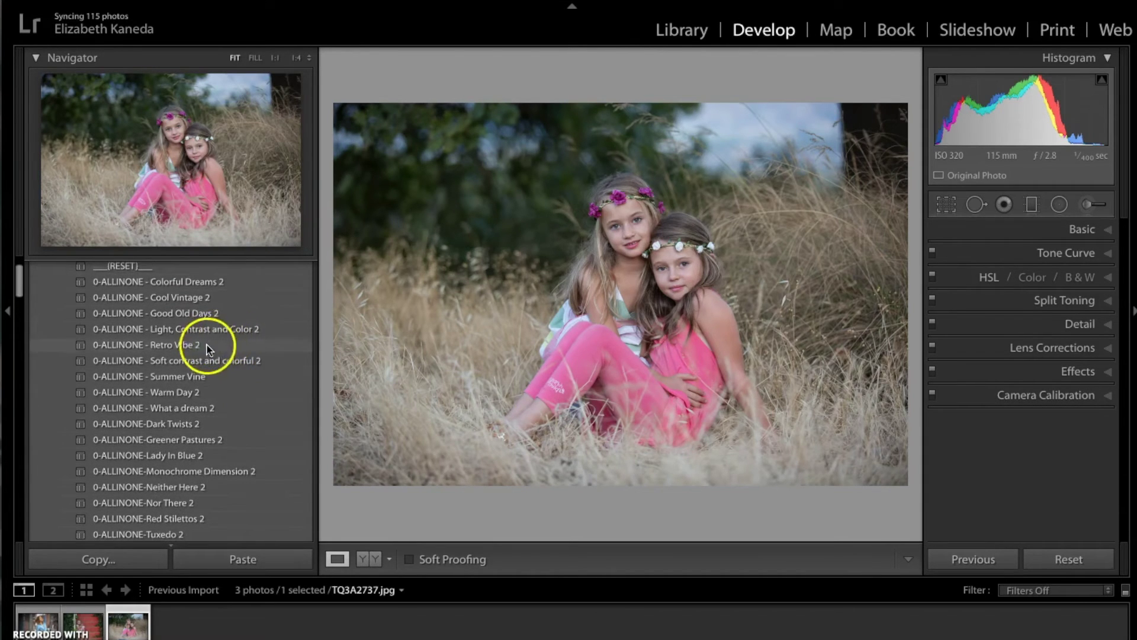
{"action": "left_click", "coordinate": [208, 346]}
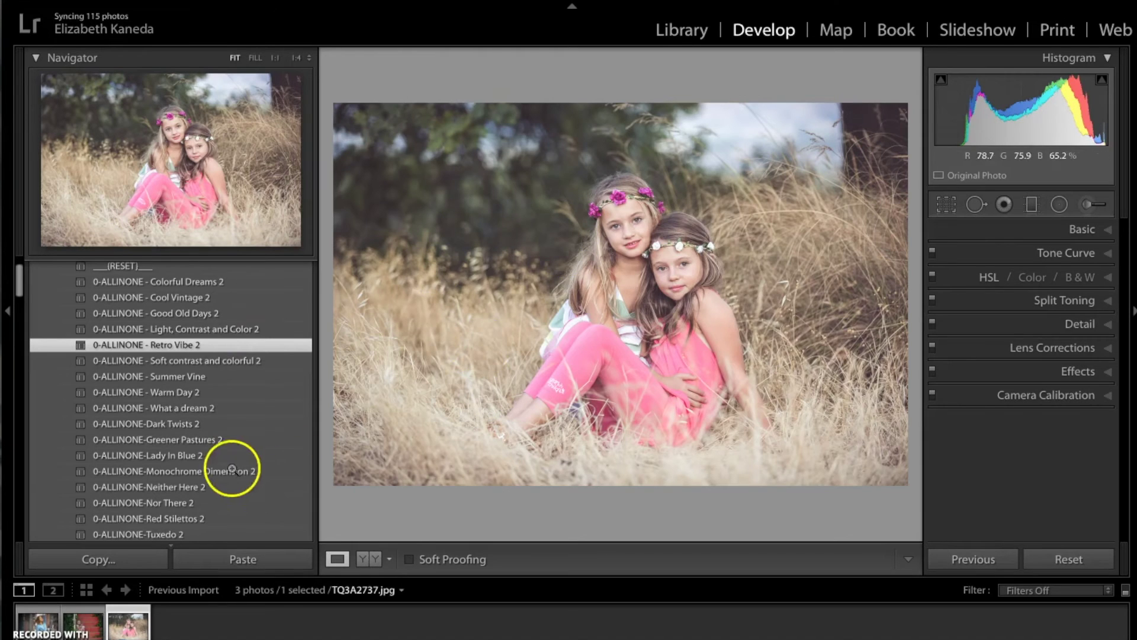
- Apply the "1-BASE-Splash! 2" preset to the photo of the two girls
{"action": "scroll", "coordinate": [198, 417], "scroll_direction": "down", "scroll_amount": 5}
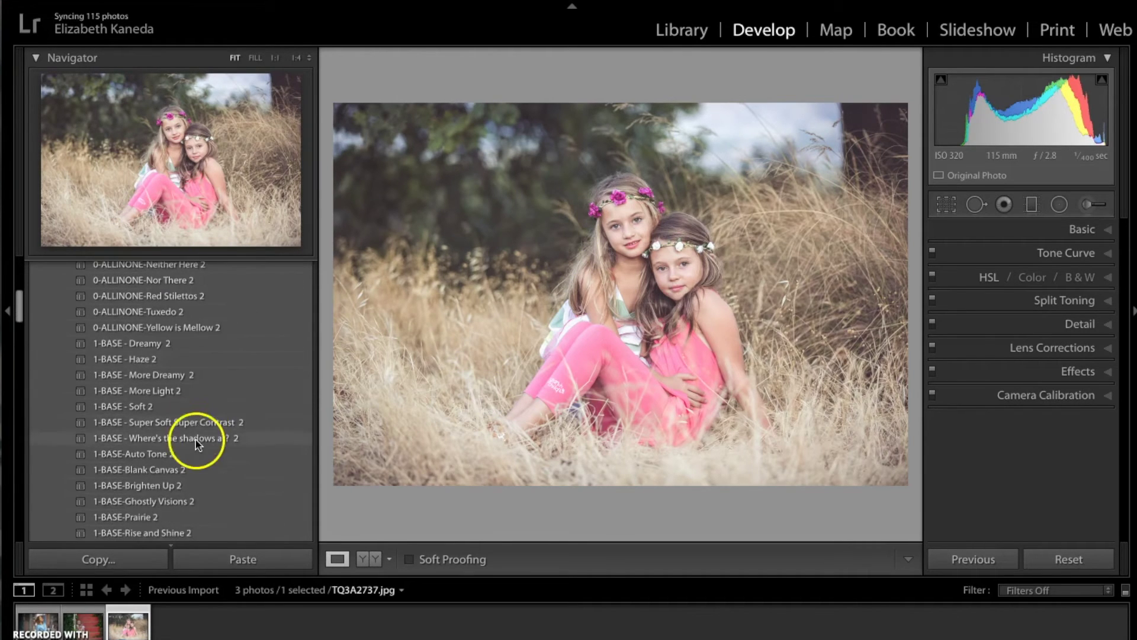
{"action": "scroll", "coordinate": [198, 441], "scroll_direction": "down", "scroll_amount": 2}
{"action": "left_click", "coordinate": [161, 490]}
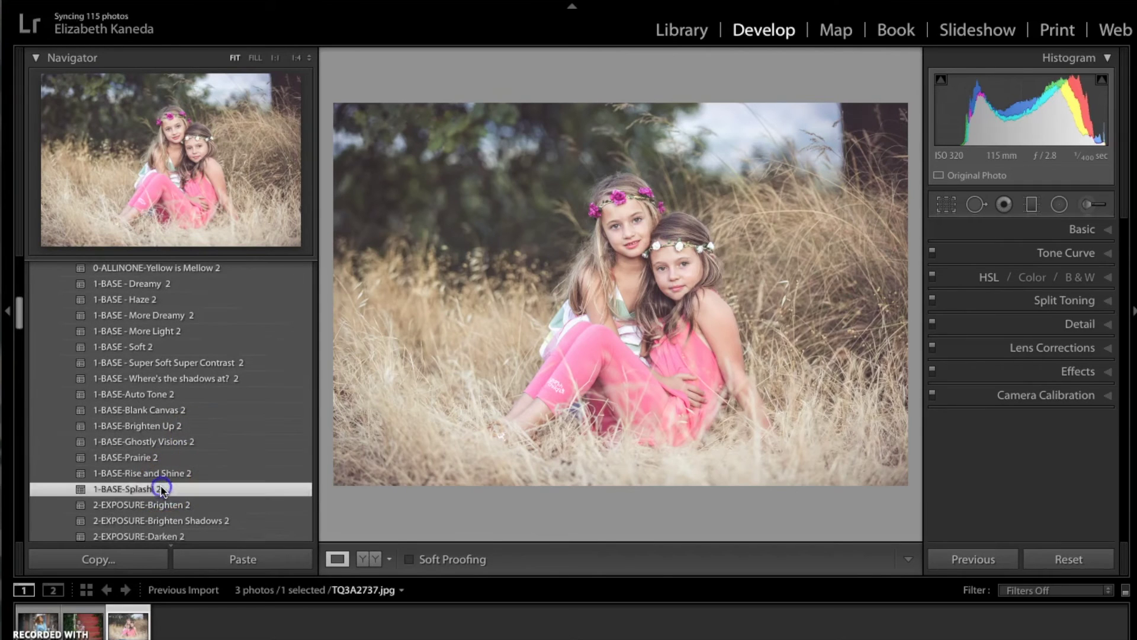
- Apply the "3-COLOR-Magenta Burst 2" preset to intensify the pink clothing and flowers
{"action": "scroll", "coordinate": [188, 418], "scroll_direction": "down", "scroll_amount": 1}
{"action": "scroll", "coordinate": [188, 418], "scroll_direction": "down", "scroll_amount": 1}
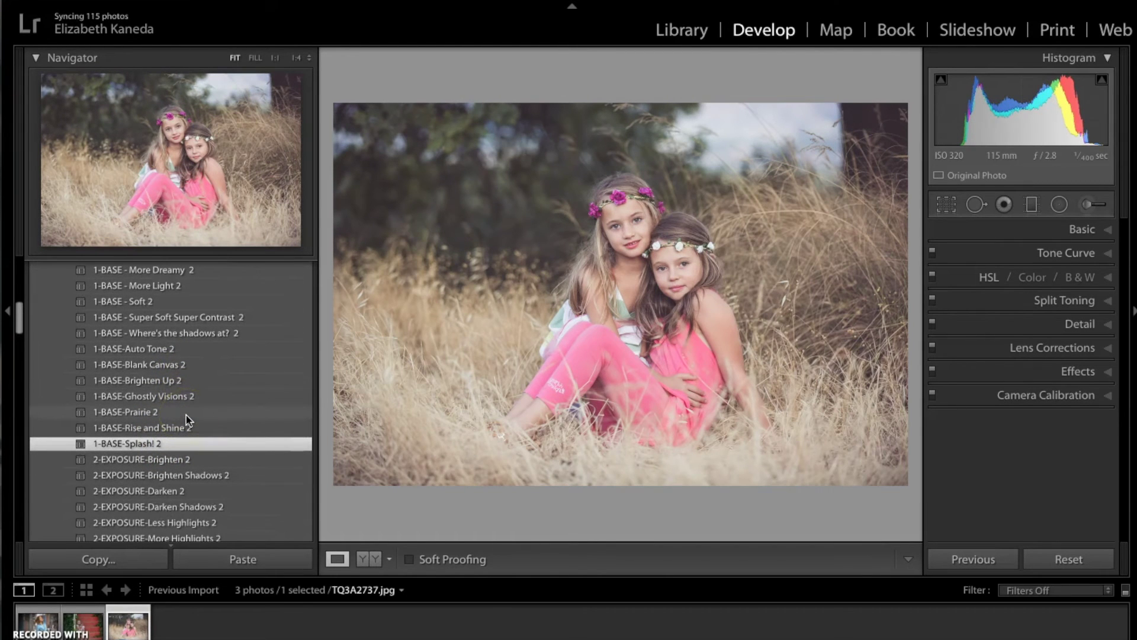
{"action": "scroll", "coordinate": [187, 419], "scroll_direction": "down", "scroll_amount": 4}
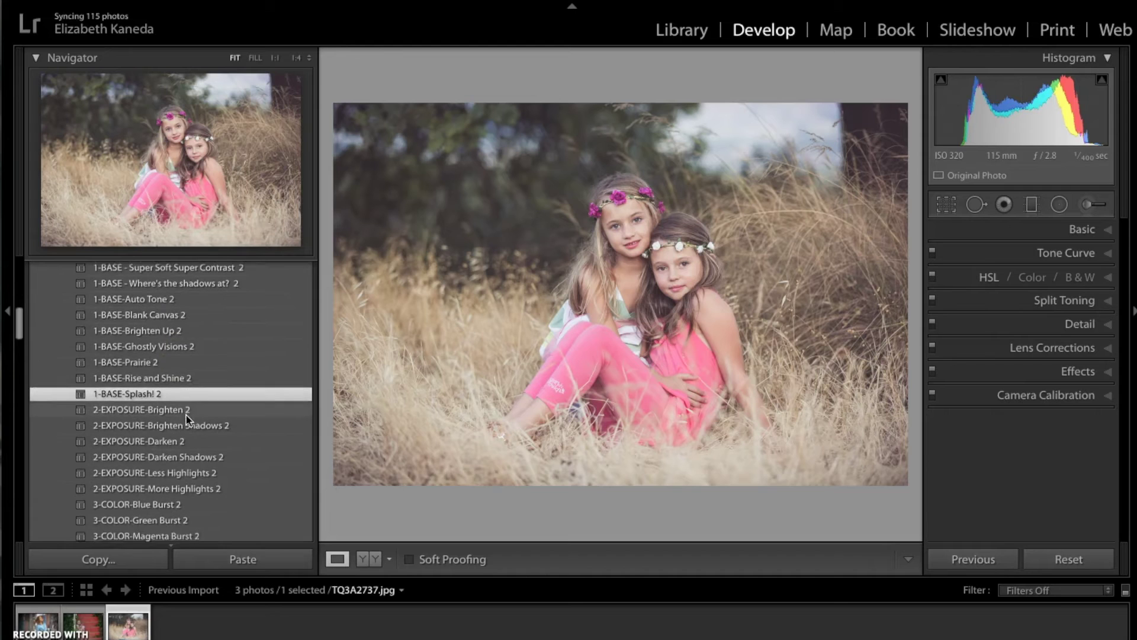
{"action": "left_click", "coordinate": [213, 401]}
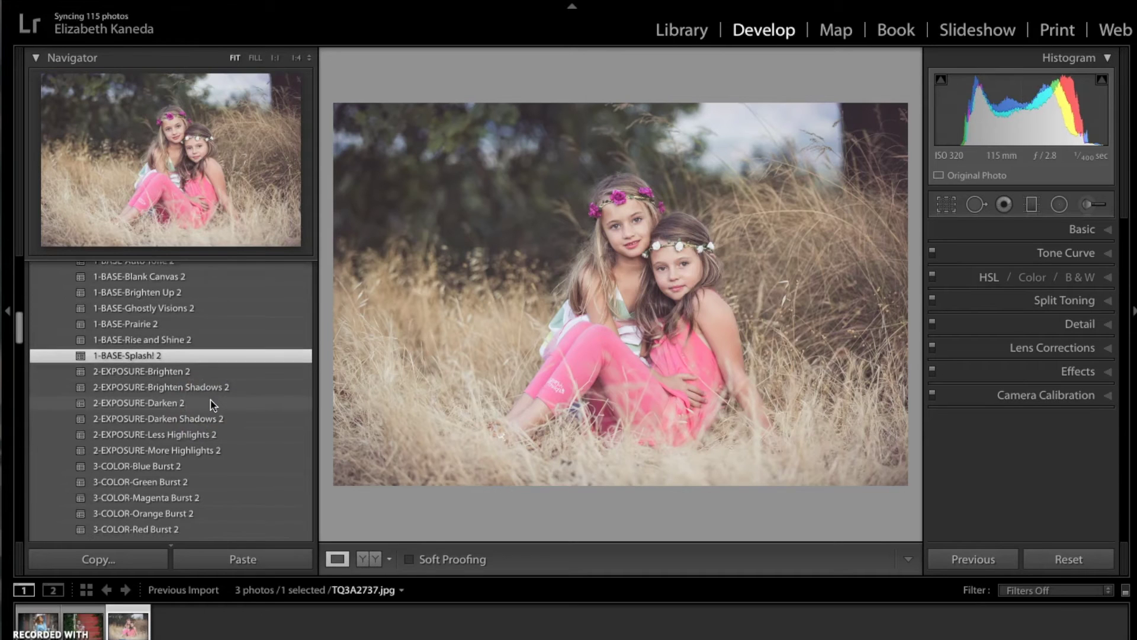
{"action": "scroll", "coordinate": [212, 402], "scroll_direction": "down", "scroll_amount": 2}
{"action": "left_click", "coordinate": [120, 445]}
{"action": "left_click", "coordinate": [106, 473]}
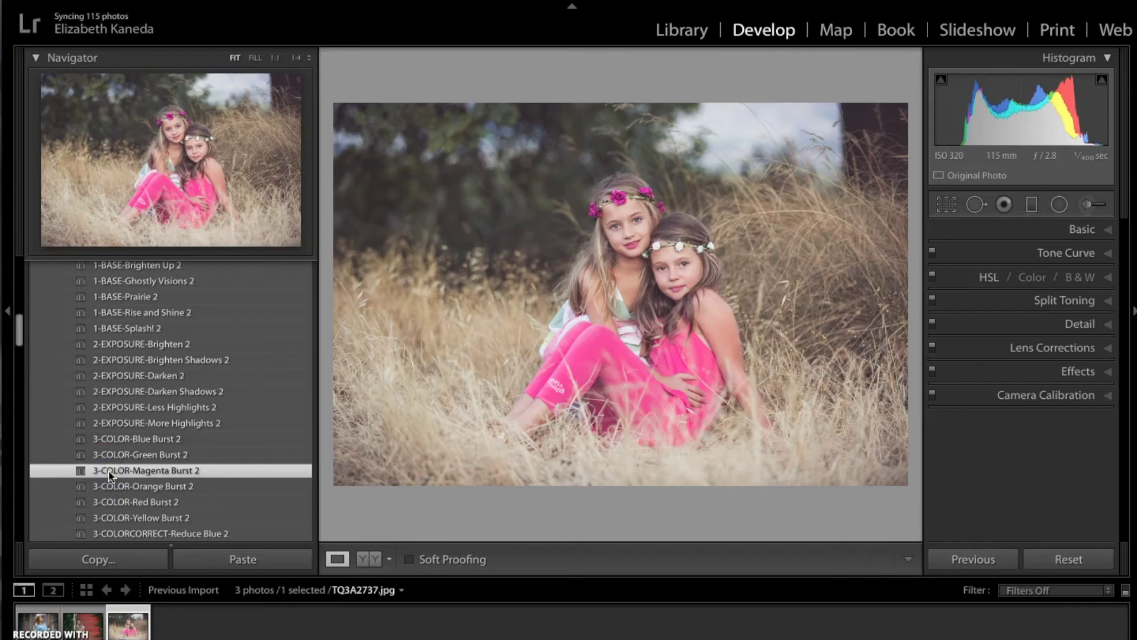
- Apply the "6-0-VIGNETTE-Brown Black 2" preset to darken and warm the edges of the photo
{"action": "scroll", "coordinate": [109, 475], "scroll_direction": "down", "scroll_amount": 2}
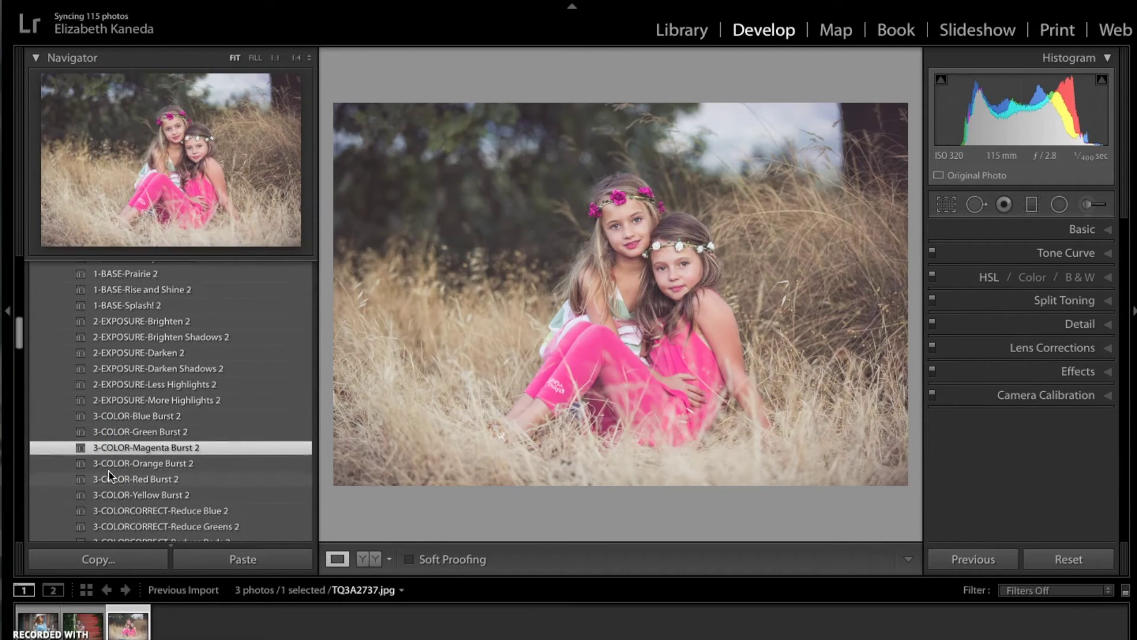
{"action": "left_click", "coordinate": [163, 369]}
{"action": "left_click", "coordinate": [195, 386]}
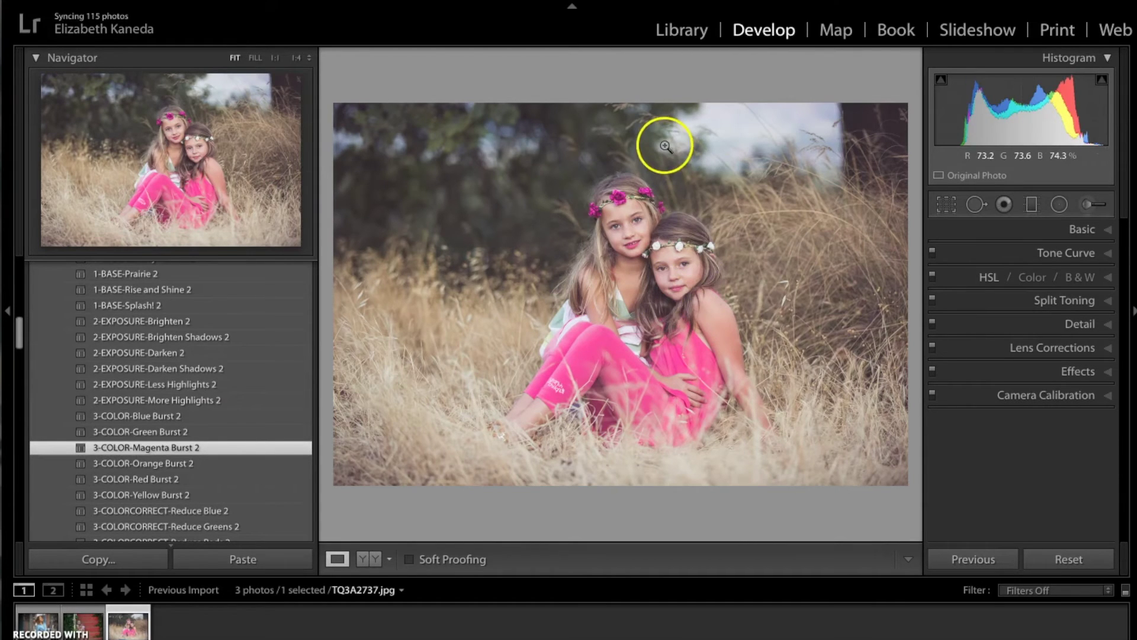
{"action": "scroll", "coordinate": [211, 468], "scroll_direction": "down", "scroll_amount": 3}
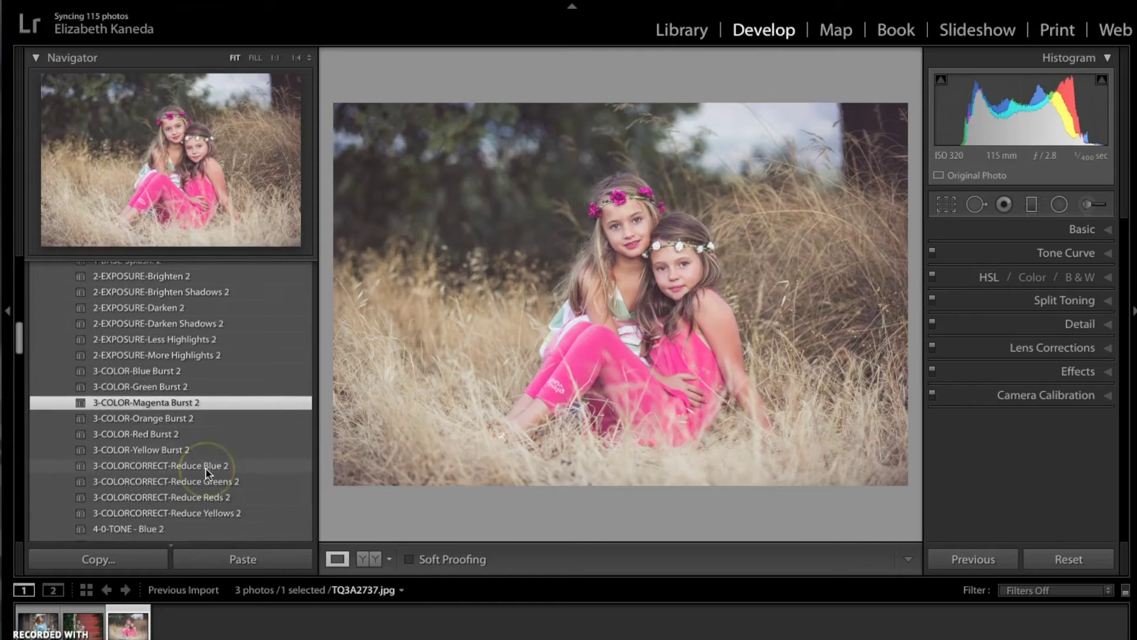
{"action": "scroll", "coordinate": [206, 472], "scroll_direction": "down", "scroll_amount": 4}
{"action": "scroll", "coordinate": [206, 472], "scroll_direction": "down", "scroll_amount": 1}
{"action": "scroll", "coordinate": [210, 385], "scroll_direction": "down", "scroll_amount": 3}
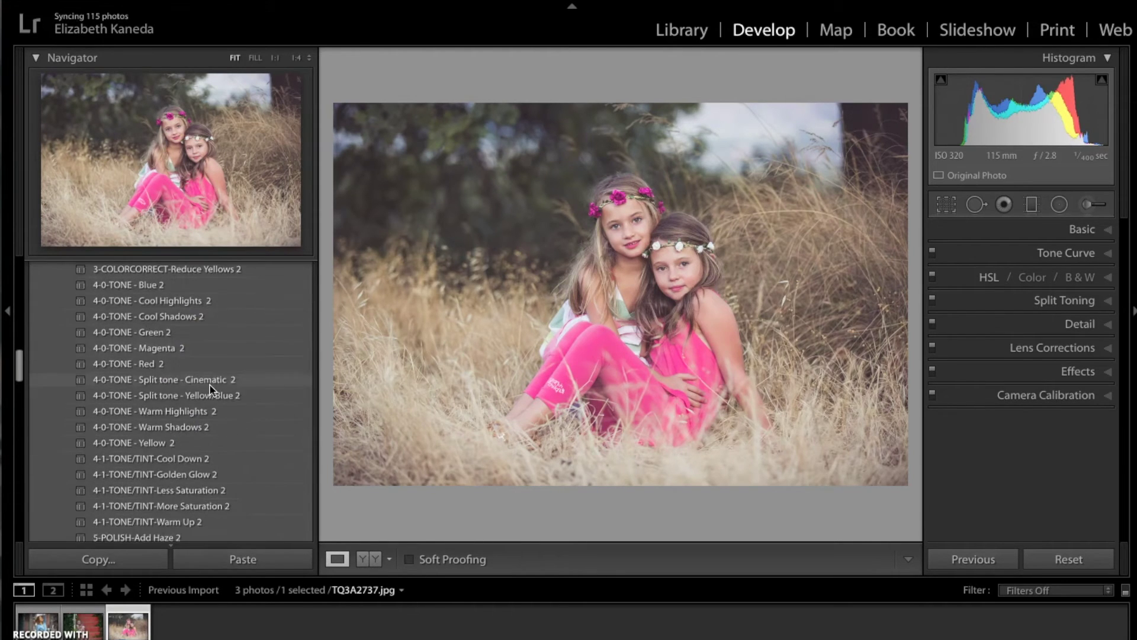
{"action": "scroll", "coordinate": [210, 386], "scroll_direction": "down", "scroll_amount": 4}
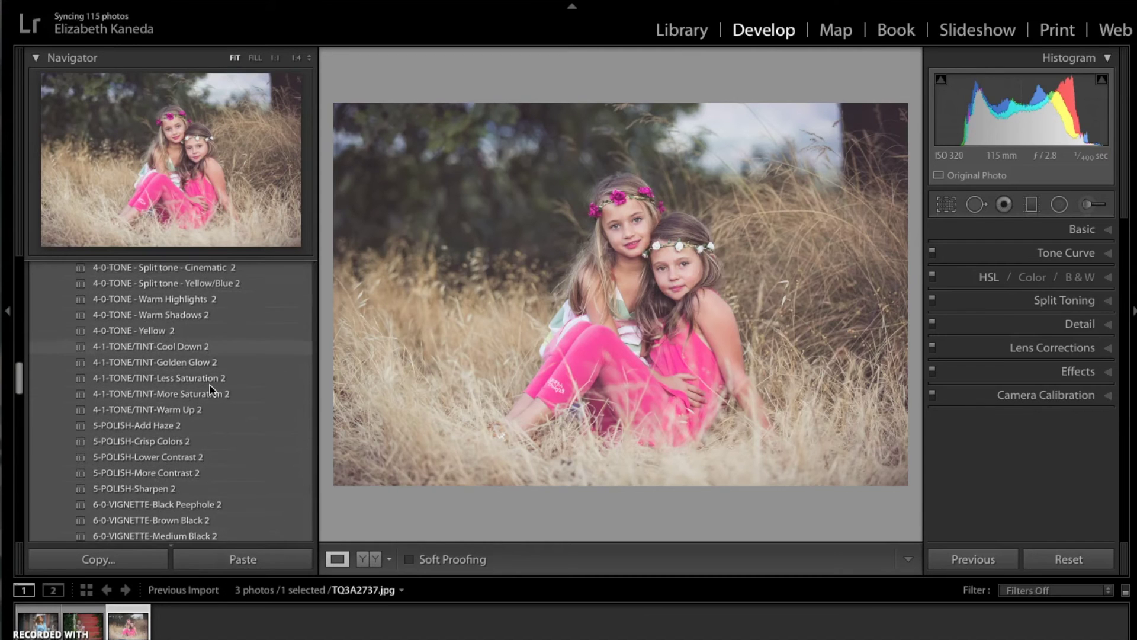
{"action": "scroll", "coordinate": [209, 388], "scroll_direction": "down", "scroll_amount": 2}
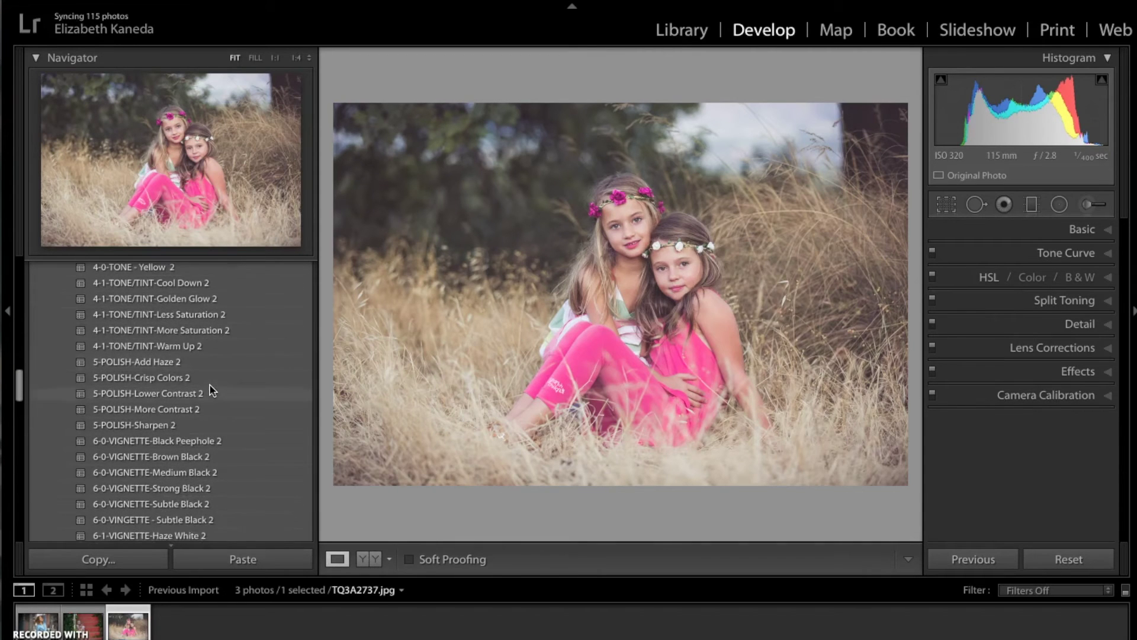
{"action": "scroll", "coordinate": [210, 385], "scroll_direction": "down", "scroll_amount": 2}
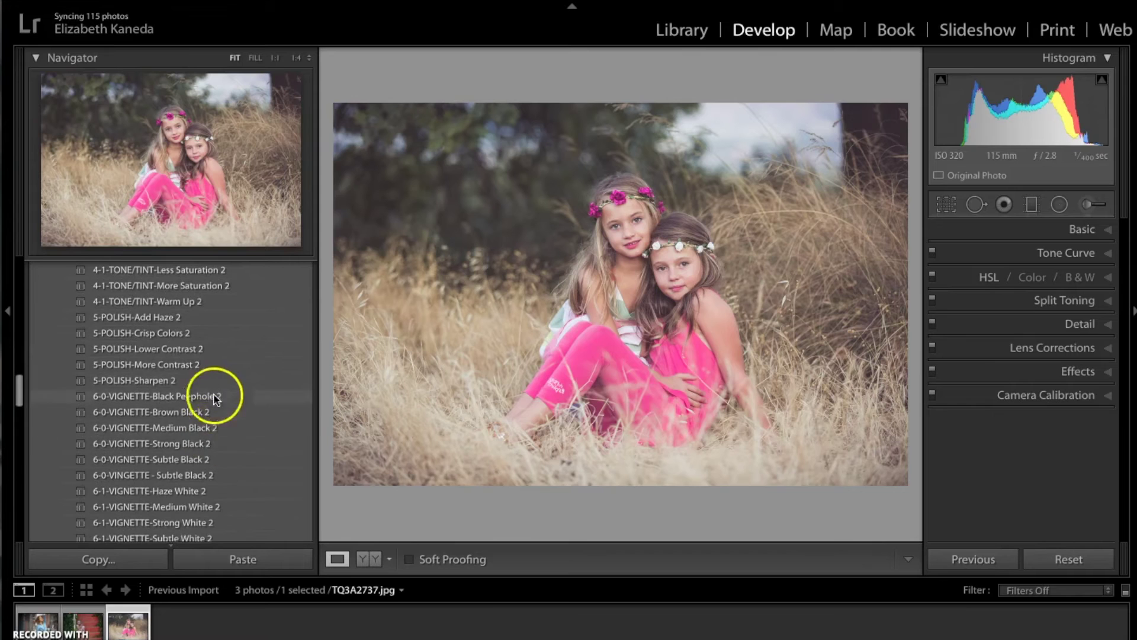
{"action": "scroll", "coordinate": [221, 379], "scroll_direction": "down", "scroll_amount": 1}
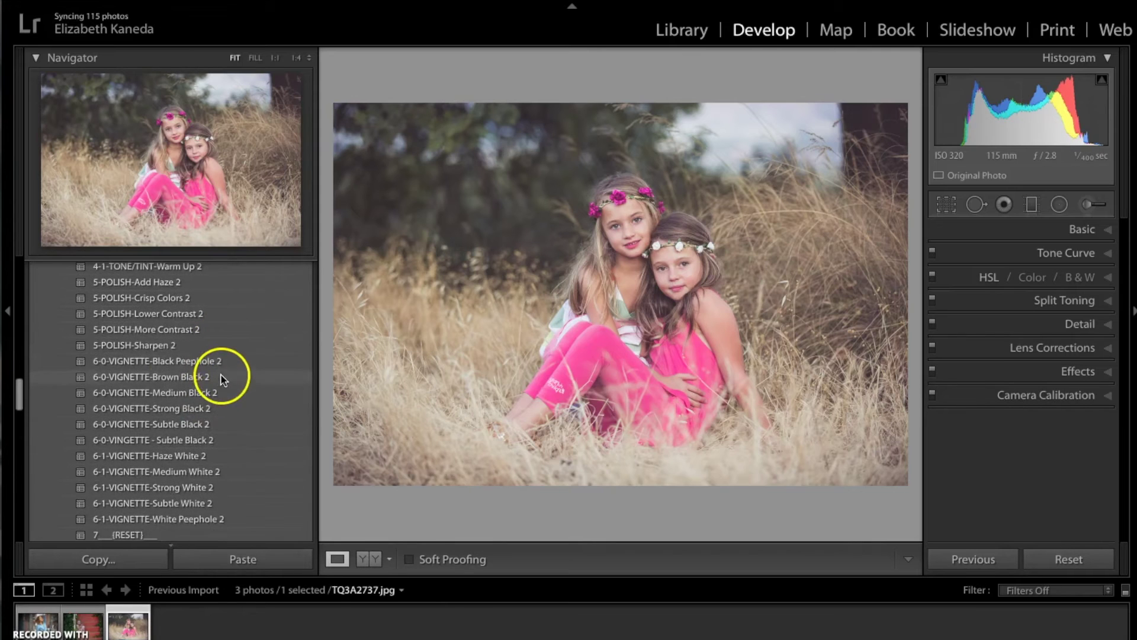
{"action": "left_click", "coordinate": [184, 380]}
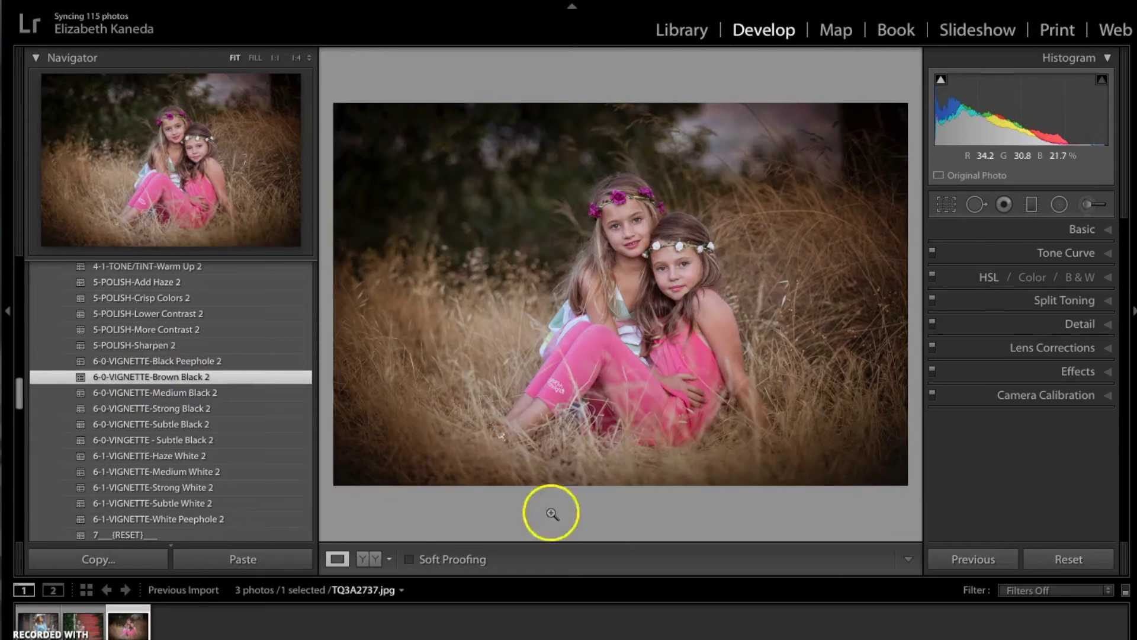
- Lighten the vignette by setting the Post-Crop Vignetting Amount to +10 in the Effects settings
{"action": "left_click", "coordinate": [1033, 207]}
{"action": "left_click", "coordinate": [1032, 207]}
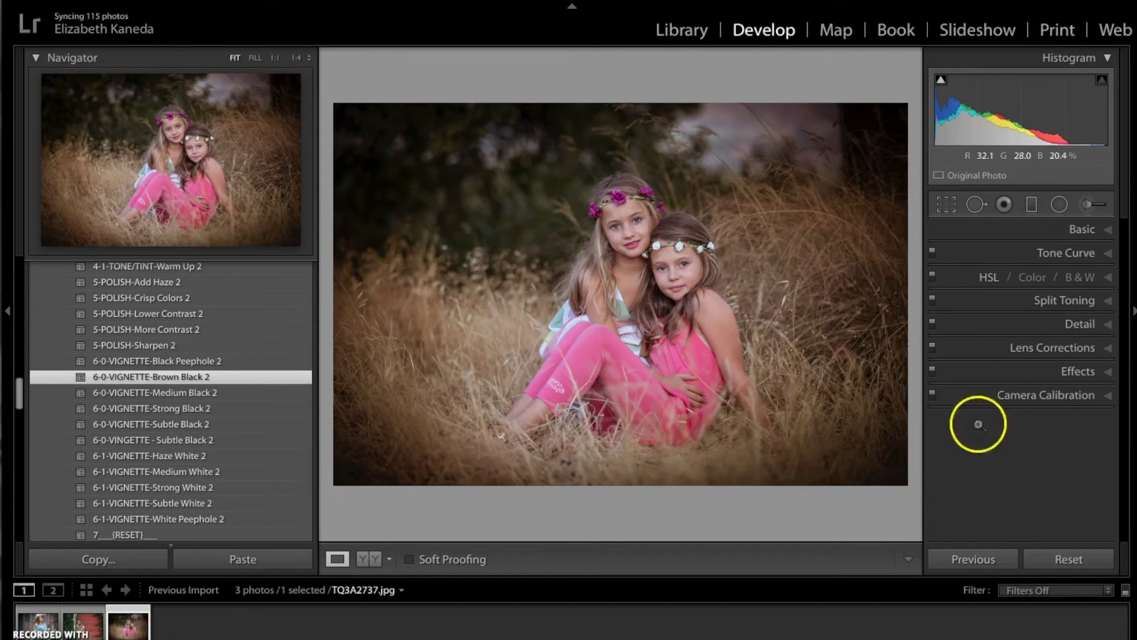
{"action": "left_click", "coordinate": [1078, 374]}
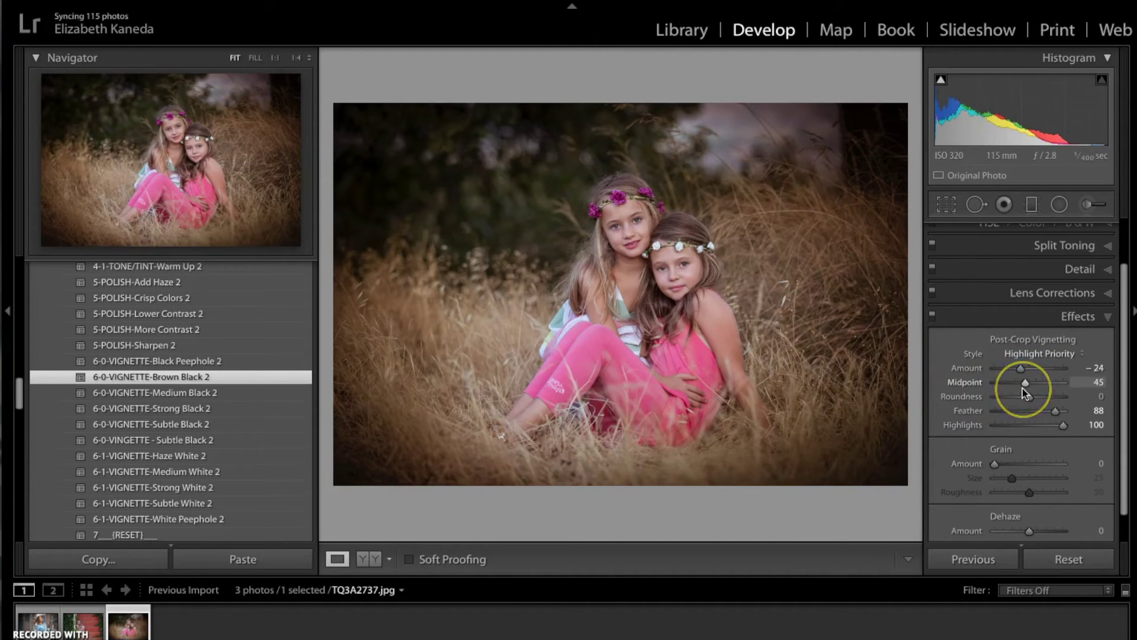
{"action": "left_click_drag", "start_coordinate": [1021, 368], "coordinate": [1032, 368]}
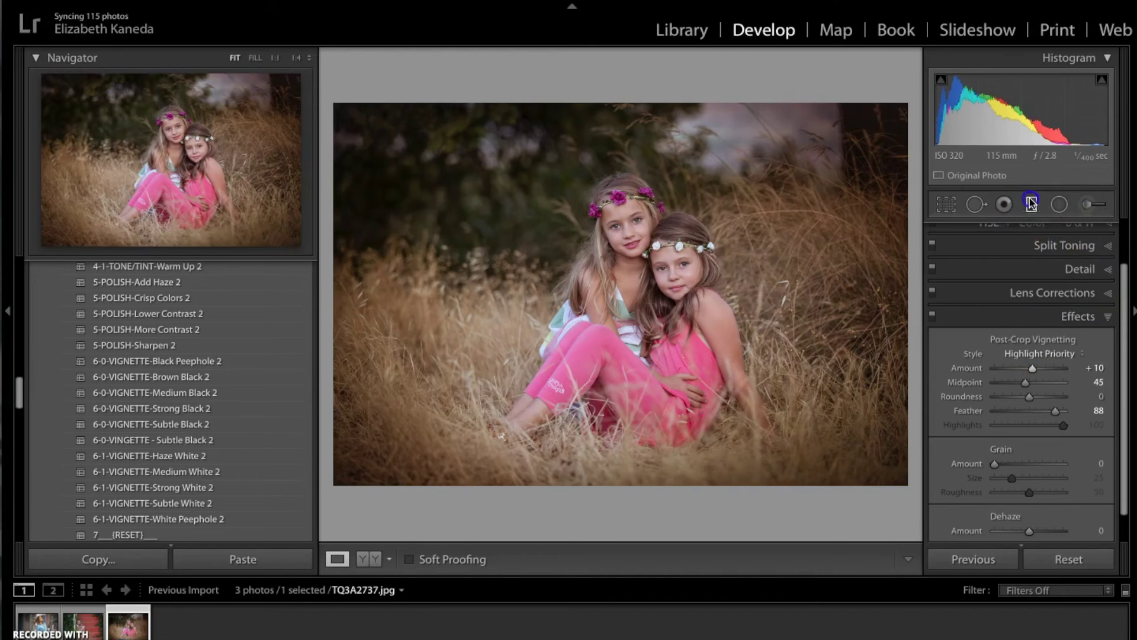
- Show the vignette's graduated filters and move the one over the photo's lower-left grass slightly downward, adjusting its angle
{"action": "left_click", "coordinate": [1004, 204]}
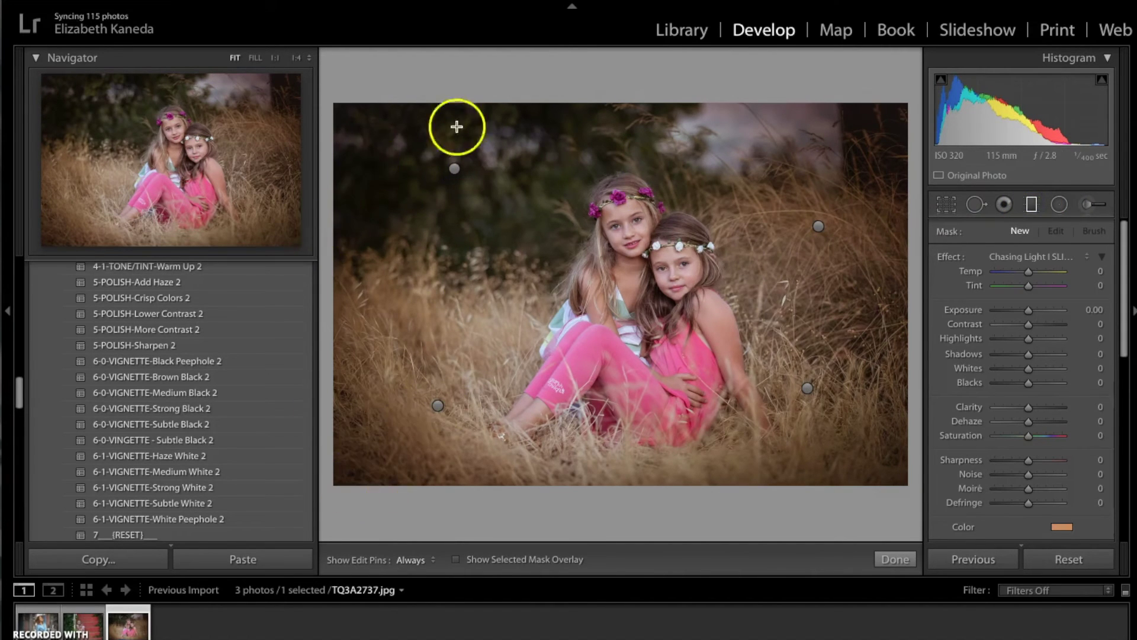
{"action": "mouse_move", "coordinate": [818, 224]}
{"action": "left_click", "coordinate": [455, 168]}
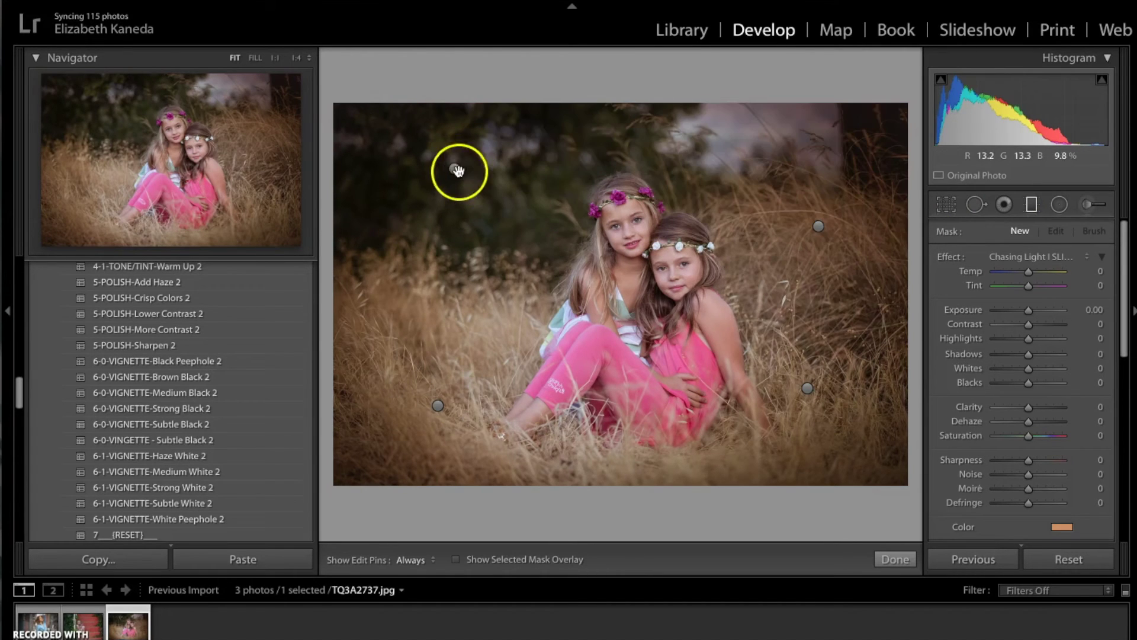
{"action": "mouse_move", "coordinate": [455, 166]}
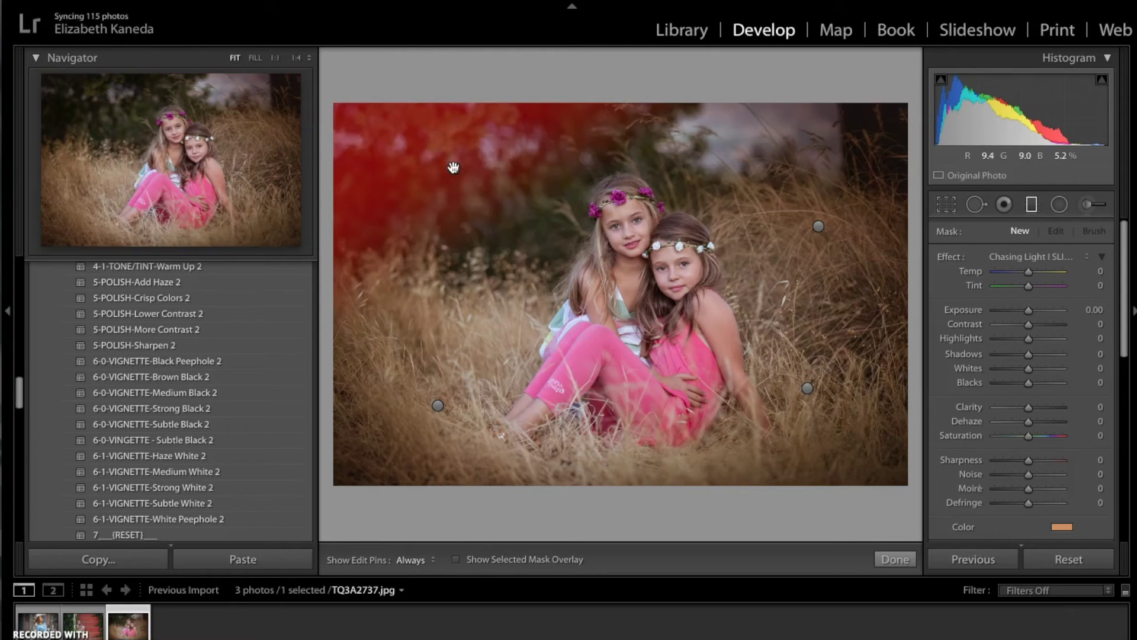
{"action": "left_click", "coordinate": [453, 439]}
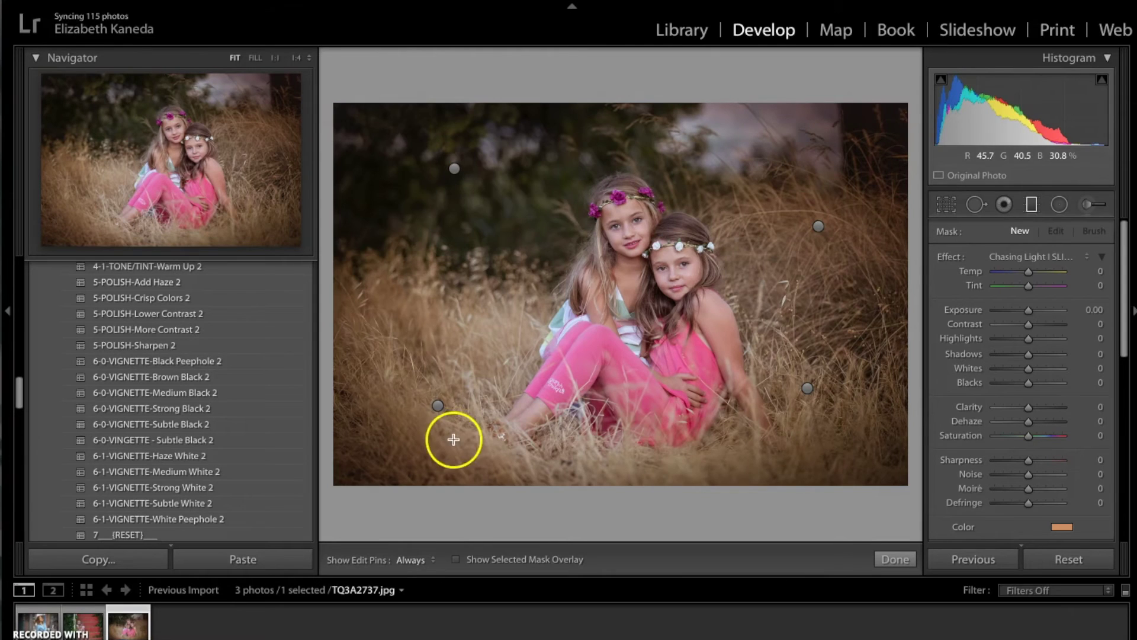
{"action": "left_click", "coordinate": [437, 405]}
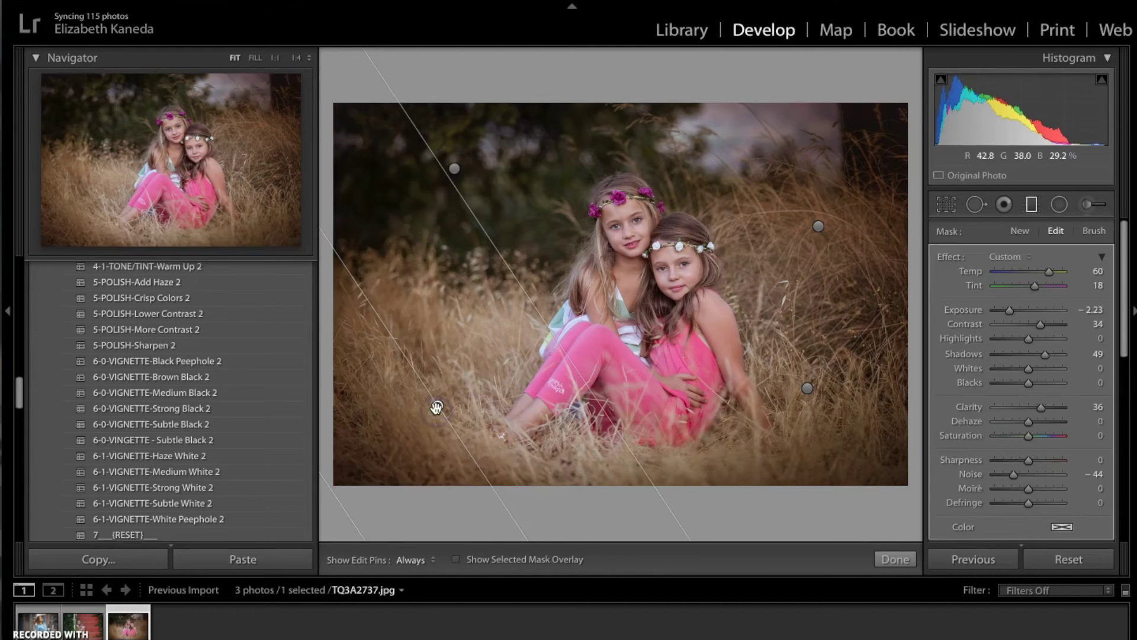
{"action": "left_click_drag", "start_coordinate": [435, 409], "coordinate": [428, 423]}
{"action": "left_click_drag", "start_coordinate": [457, 478], "coordinate": [482, 469]}
{"action": "left_click", "coordinate": [427, 424]}
{"action": "left_click_drag", "start_coordinate": [427, 424], "coordinate": [443, 424]}
- Move the graduated filter over the photo's upper-left trees slightly down and the one over the upper-right grass slightly up
{"action": "left_click", "coordinate": [454, 167]}
{"action": "left_click_drag", "start_coordinate": [550, 112], "coordinate": [550, 112]}
{"action": "left_click_drag", "start_coordinate": [455, 168], "coordinate": [450, 181]}
{"action": "left_click", "coordinate": [818, 225]}
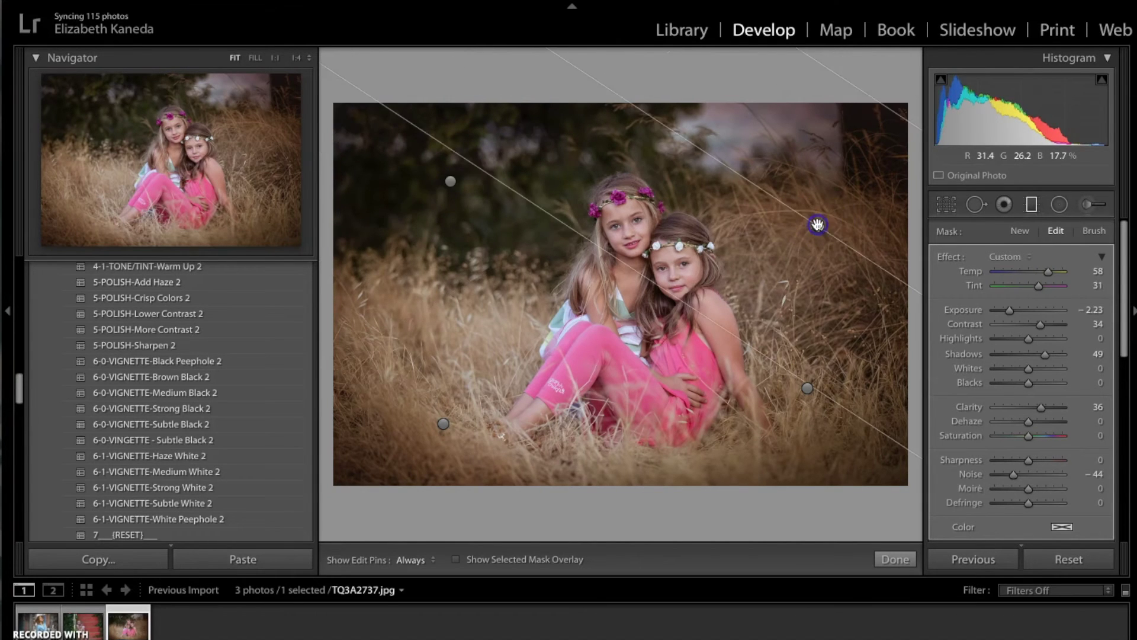
{"action": "left_click", "coordinate": [818, 225]}
{"action": "left_click_drag", "start_coordinate": [820, 221], "coordinate": [829, 201]}
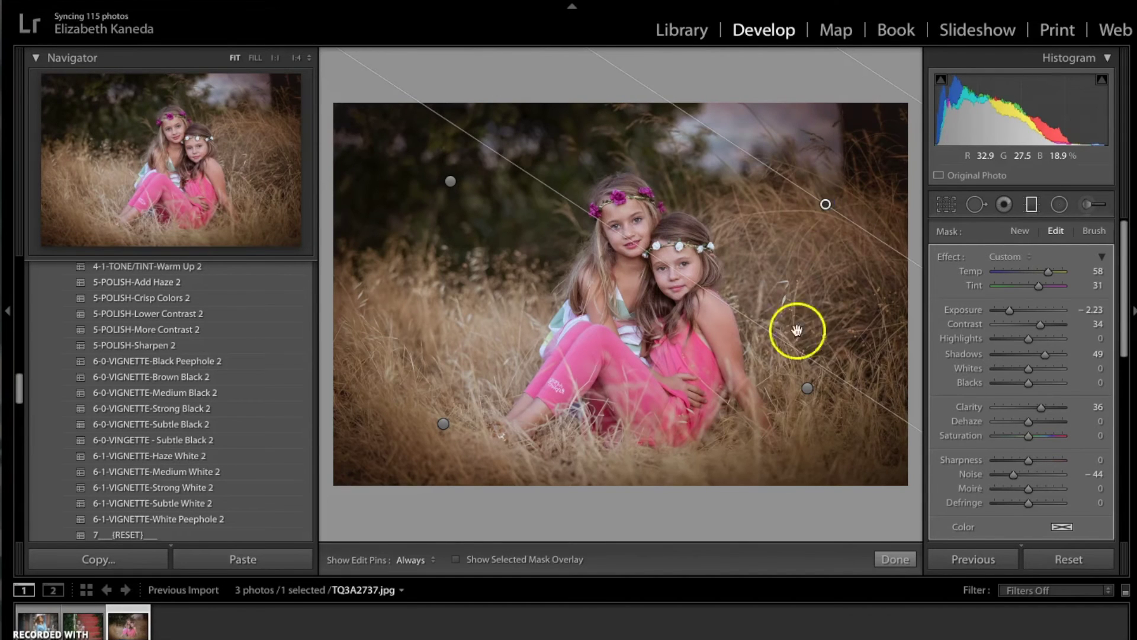
- Adjust the graduated filter over the photo's lower-right grass and close the Graduated Filter tool
{"action": "left_click", "coordinate": [806, 386]}
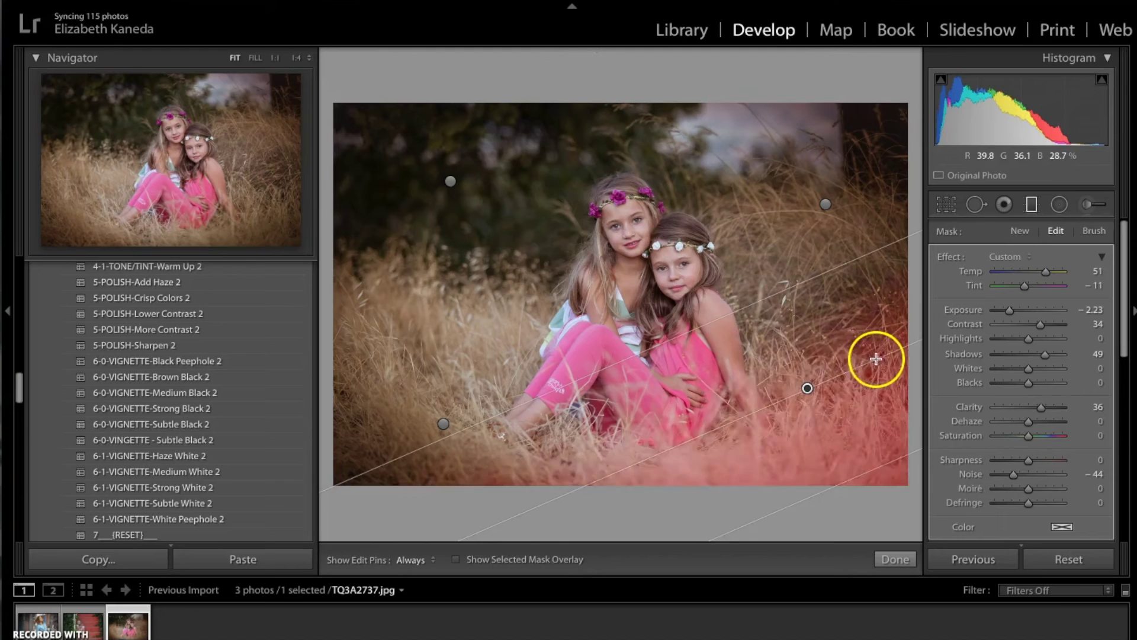
{"action": "left_click_drag", "start_coordinate": [888, 358], "coordinate": [882, 350]}
{"action": "left_click", "coordinate": [1031, 207]}
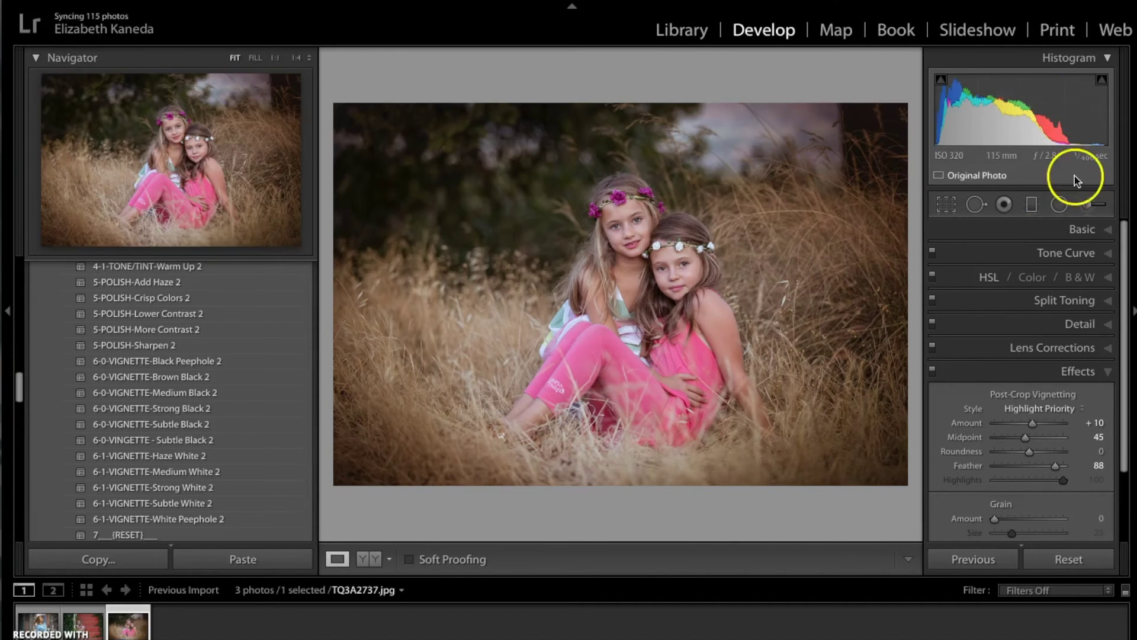
- Start a new adjustment brush with the Color Fantasy | Color - Warmer effect
{"action": "left_click", "coordinate": [1090, 206]}
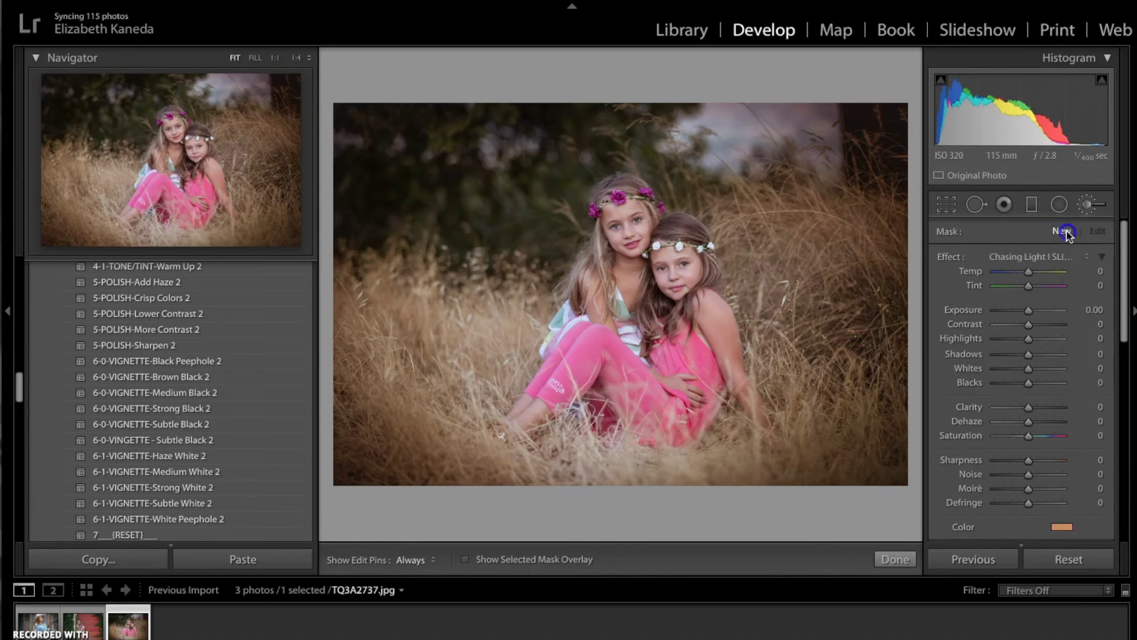
{"action": "left_click", "coordinate": [1064, 256]}
{"action": "scroll", "coordinate": [1065, 258], "scroll_direction": "down", "scroll_amount": 20}
{"action": "scroll", "coordinate": [1065, 261], "scroll_direction": "up", "scroll_amount": 13}
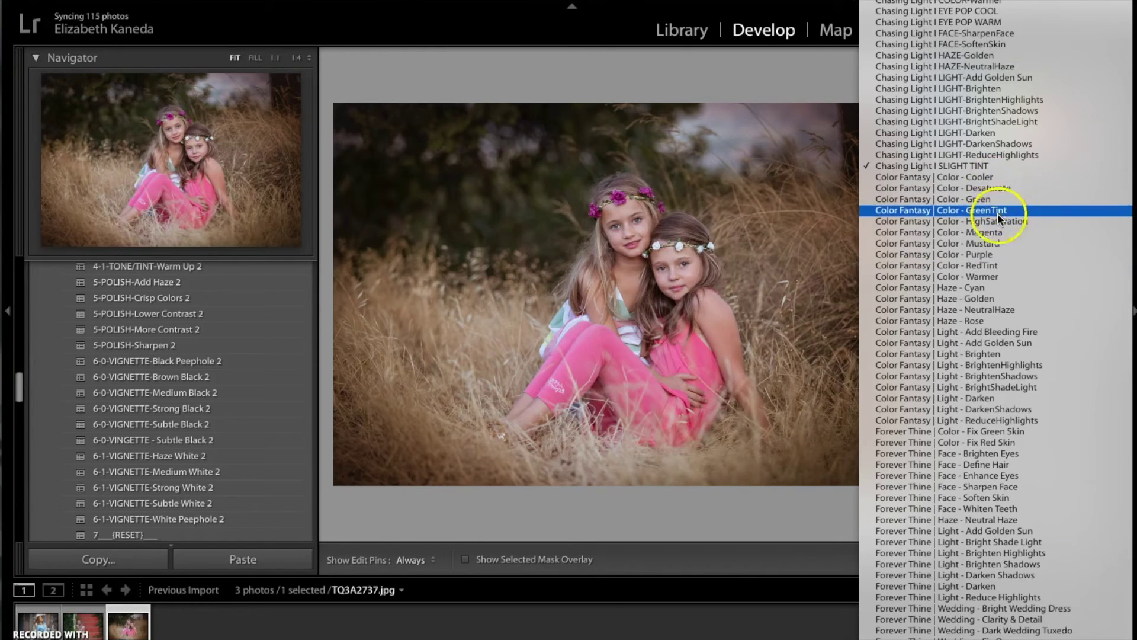
{"action": "left_click", "coordinate": [1001, 276]}
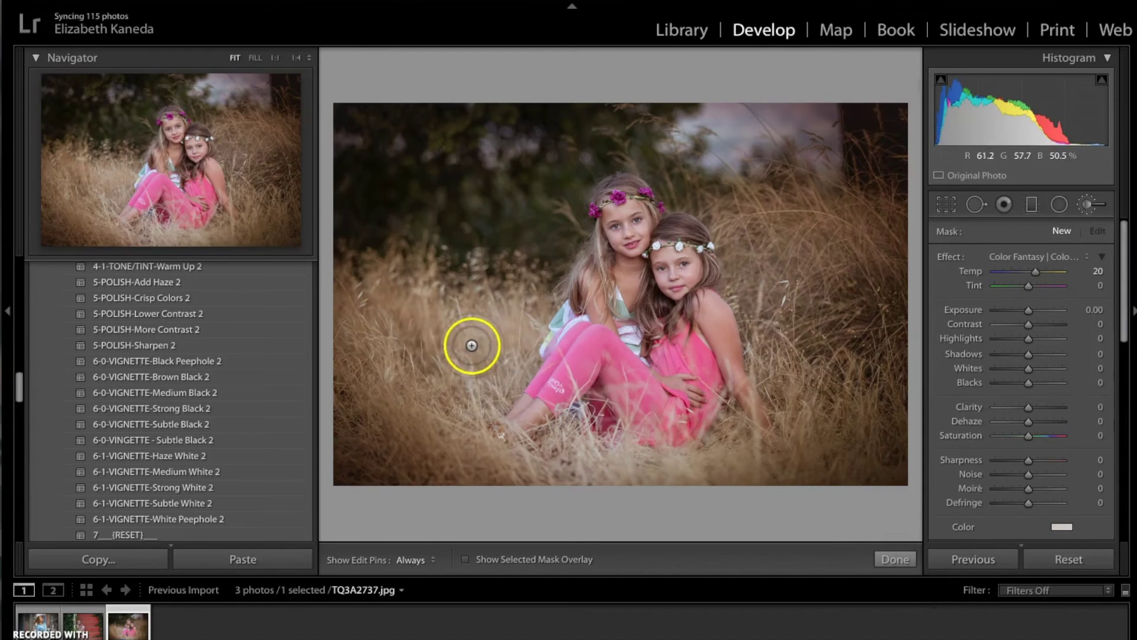
- Paint the warming brush over the grass around the two girls and set its Saturation to 64
{"action": "key", "text": "h"}
{"action": "left_click", "coordinate": [511, 355]}
{"action": "left_click_drag", "start_coordinate": [441, 369], "coordinate": [553, 446]}
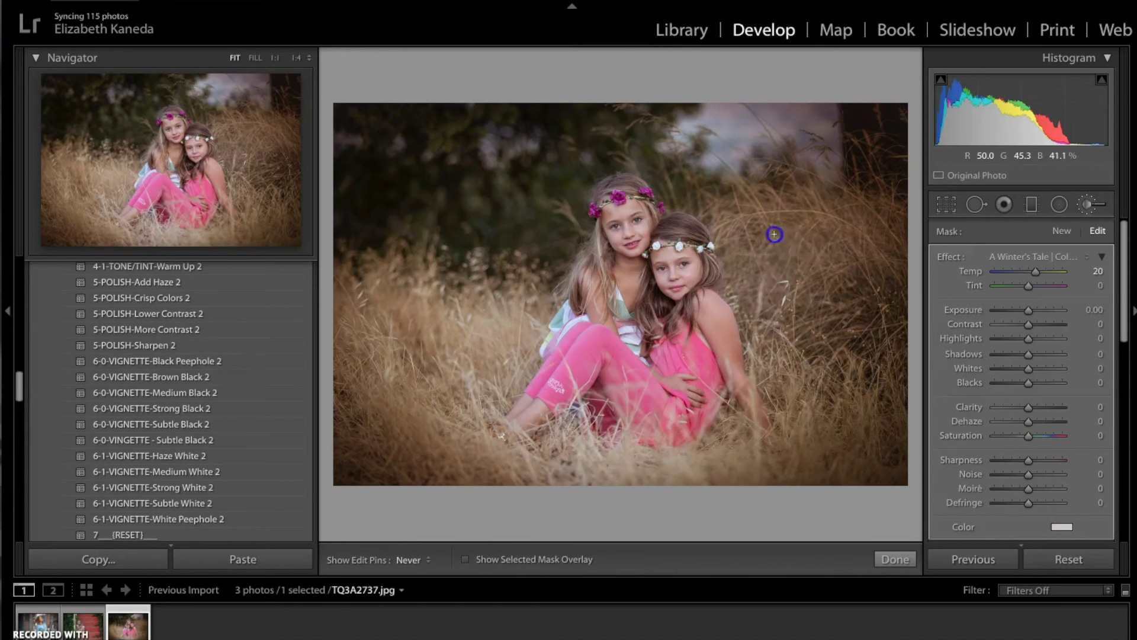
{"action": "left_click", "coordinate": [718, 470]}
{"action": "key", "text": "h"}
{"action": "mouse_move", "coordinate": [494, 410]}
{"action": "left_mouse_down"}
{"action": "mouse_move", "coordinate": [503, 360]}
{"action": "mouse_move", "coordinate": [539, 475]}
{"action": "mouse_move", "coordinate": [610, 438]}
{"action": "mouse_move", "coordinate": [516, 432]}
{"action": "mouse_move", "coordinate": [477, 304]}
{"action": "left_mouse_up"}
{"action": "key", "text": "h"}
{"action": "key", "text": "h"}
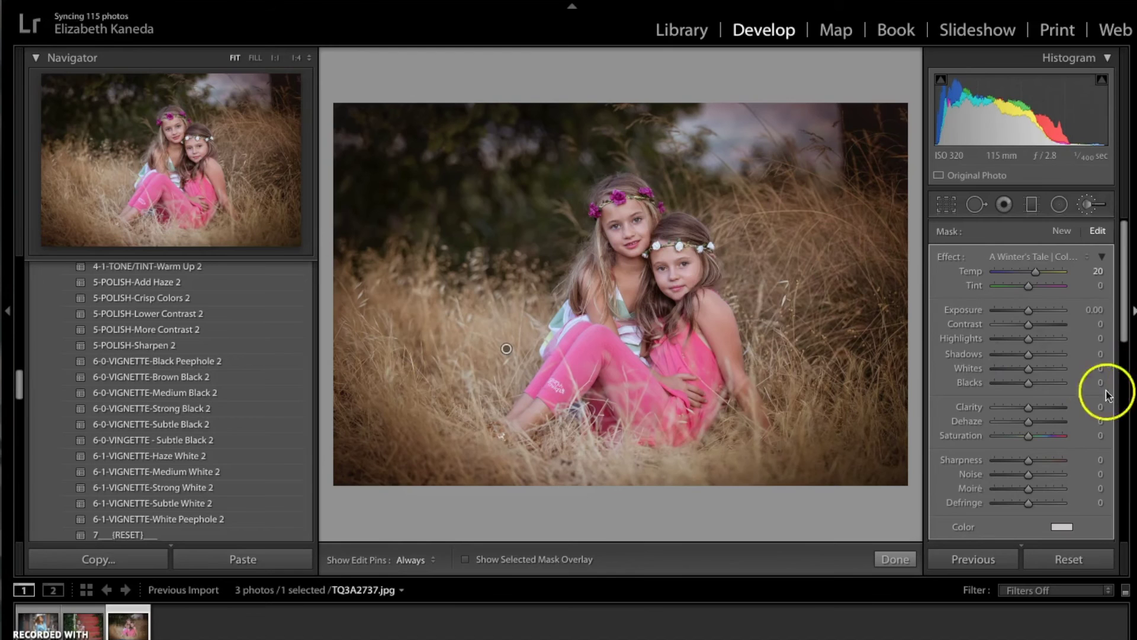
{"action": "left_click_drag", "start_coordinate": [1031, 435], "coordinate": [1050, 436]}
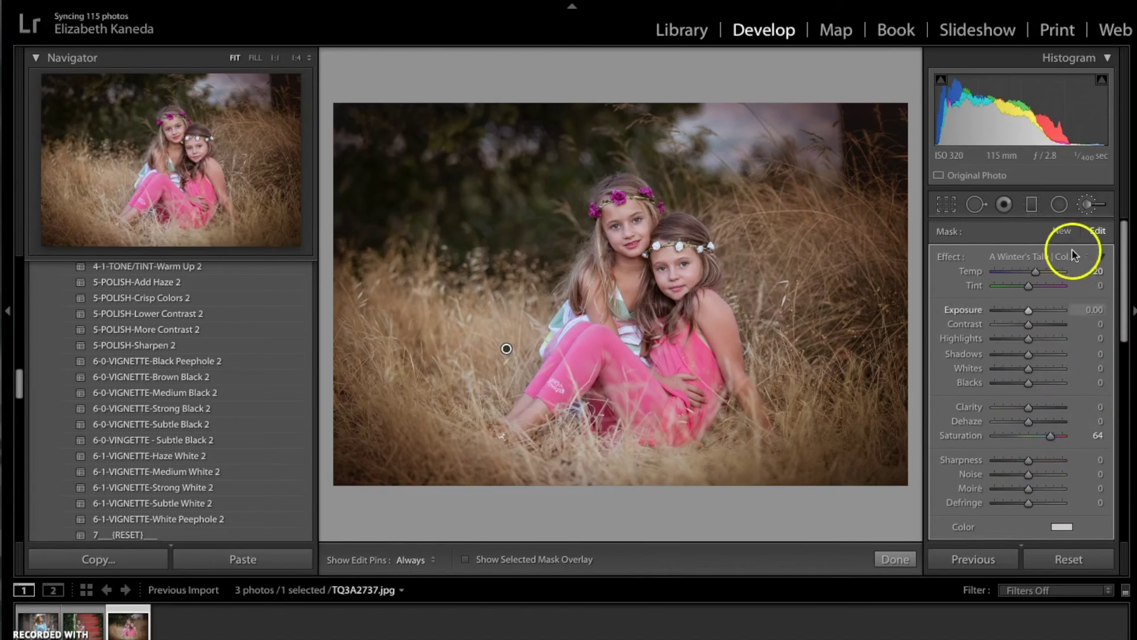
- Brush the Color Fantasy | Color - Desaturate effect over the pale sky patch behind the girls and close the Adjustment Brush
{"action": "left_click", "coordinate": [1063, 230]}
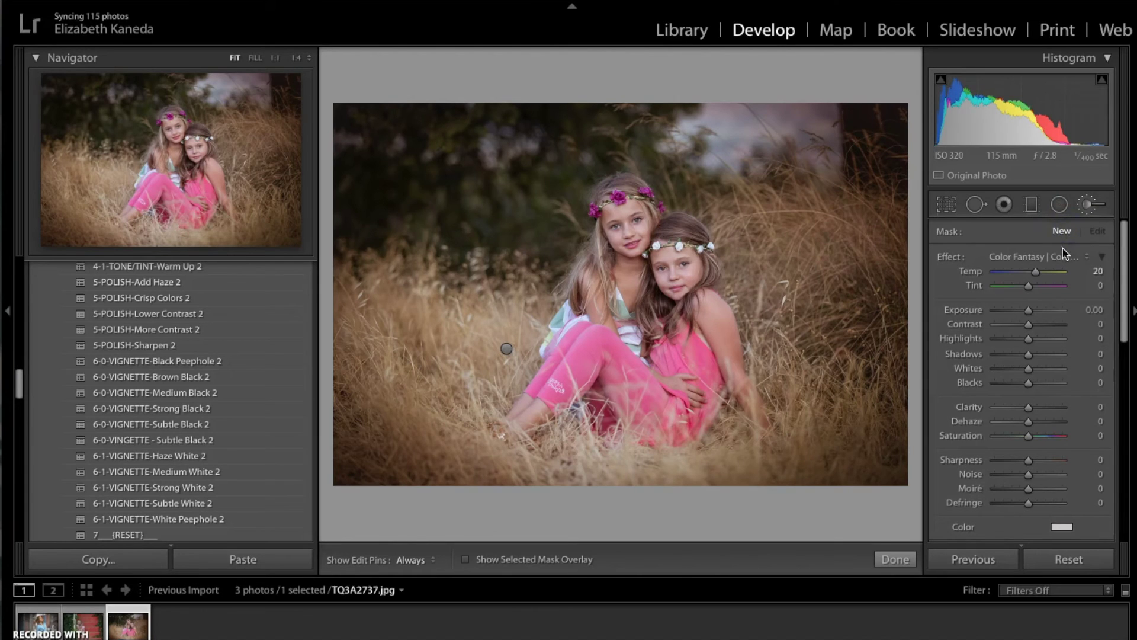
{"action": "left_click", "coordinate": [1063, 253]}
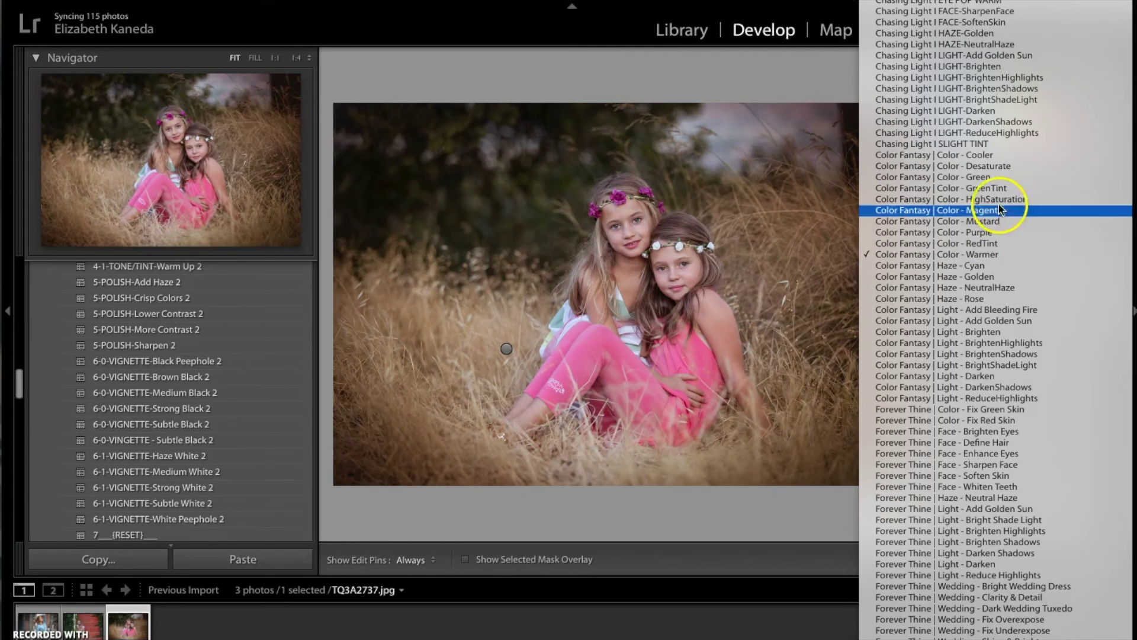
{"action": "left_click", "coordinate": [998, 167]}
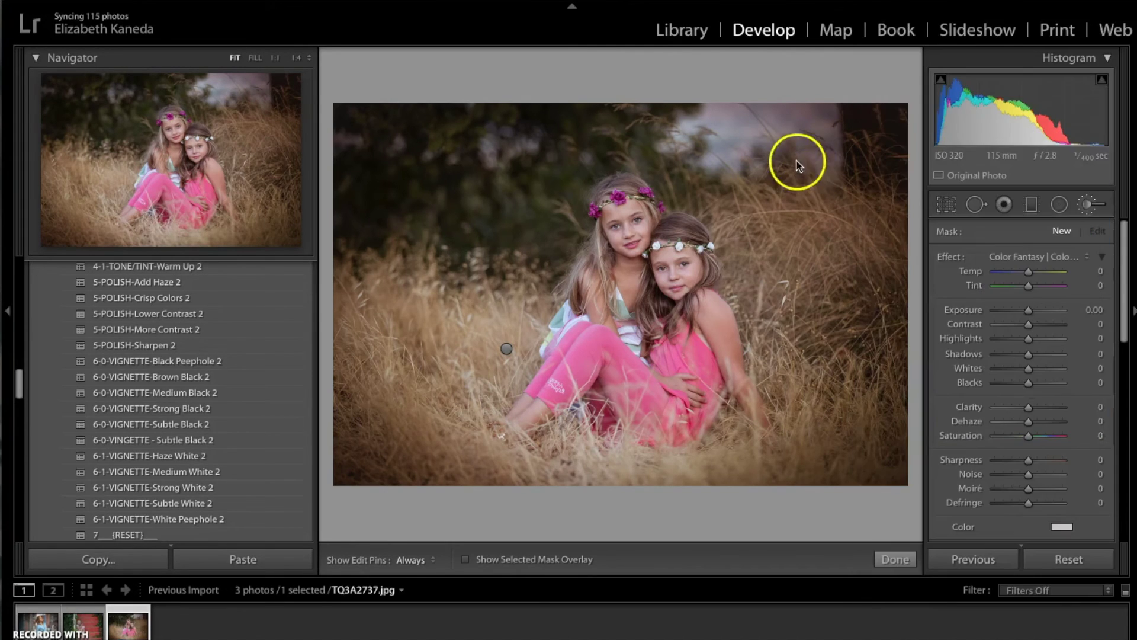
{"action": "key", "text": "h"}
{"action": "mouse_move", "coordinate": [739, 127]}
{"action": "left_mouse_down"}
{"action": "mouse_move", "coordinate": [702, 109]}
{"action": "mouse_move", "coordinate": [702, 121]}
{"action": "mouse_move", "coordinate": [731, 137]}
{"action": "mouse_move", "coordinate": [727, 160]}
{"action": "mouse_move", "coordinate": [753, 134]}
{"action": "mouse_move", "coordinate": [820, 125]}
{"action": "mouse_move", "coordinate": [715, 159]}
{"action": "mouse_move", "coordinate": [717, 137]}
{"action": "mouse_move", "coordinate": [694, 127]}
{"action": "mouse_move", "coordinate": [724, 135]}
{"action": "mouse_move", "coordinate": [706, 141]}
{"action": "mouse_move", "coordinate": [755, 129]}
{"action": "left_mouse_up"}
{"action": "key", "text": "h"}
{"action": "left_click", "coordinate": [1087, 208]}
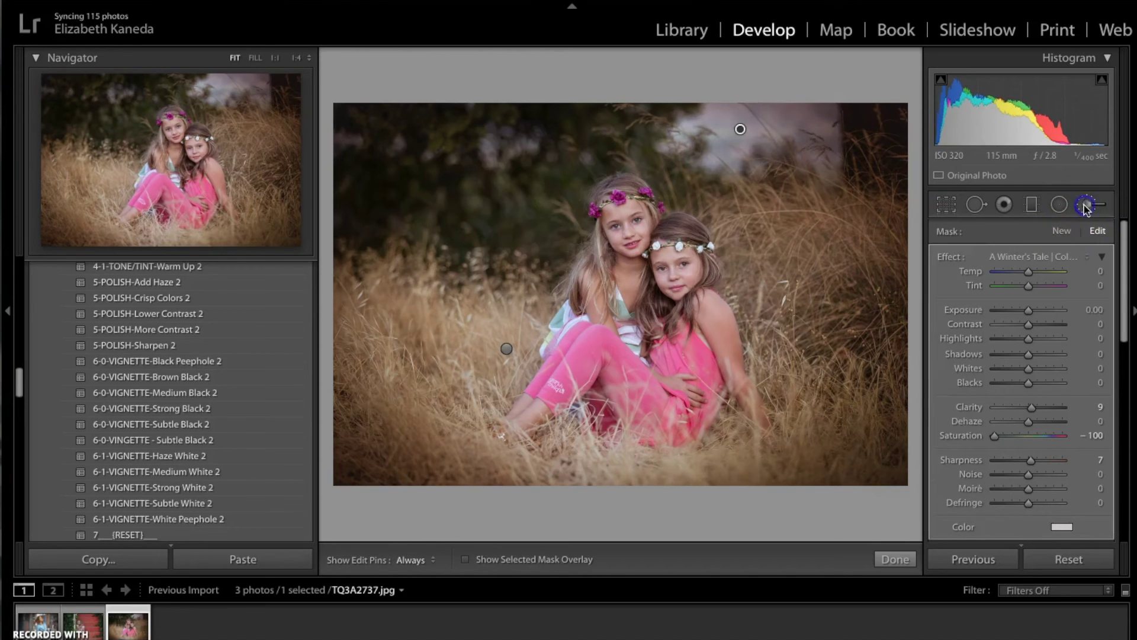
{"action": "left_click", "coordinate": [1087, 208]}
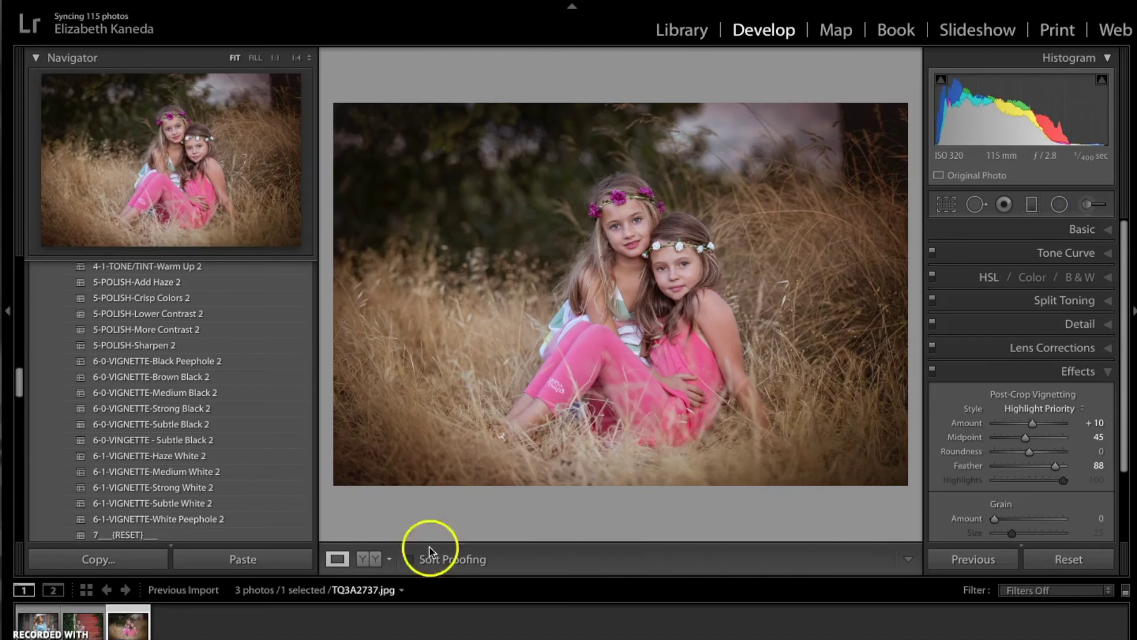
- Compare the edited photo with its original side by side and in the single-photo view
{"action": "left_click", "coordinate": [368, 558]}
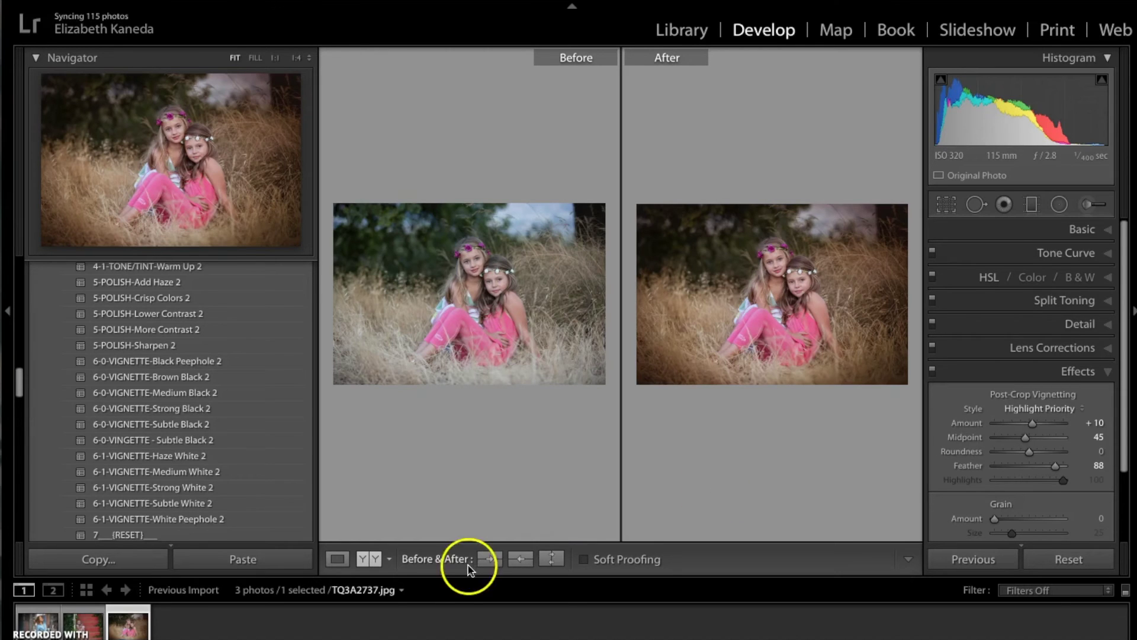
{"action": "left_click", "coordinate": [337, 559]}
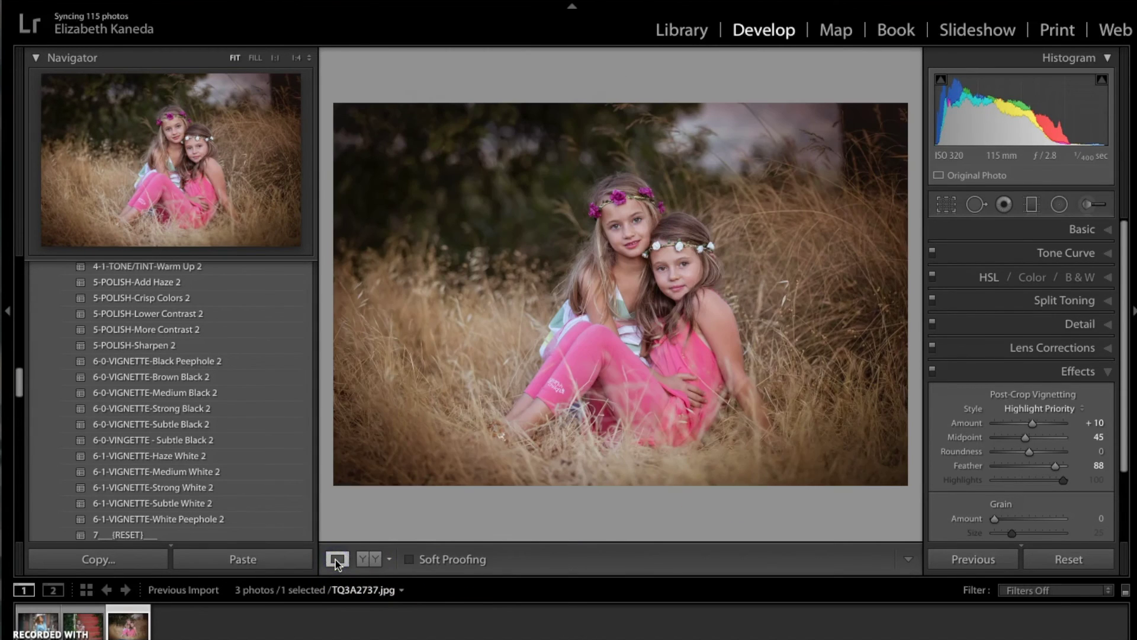
{"action": "key", "text": "backslash"}
{"action": "key", "text": "backslash"}
{"action": "key", "text": "backslash"}
{"action": "key", "text": "backslash"}
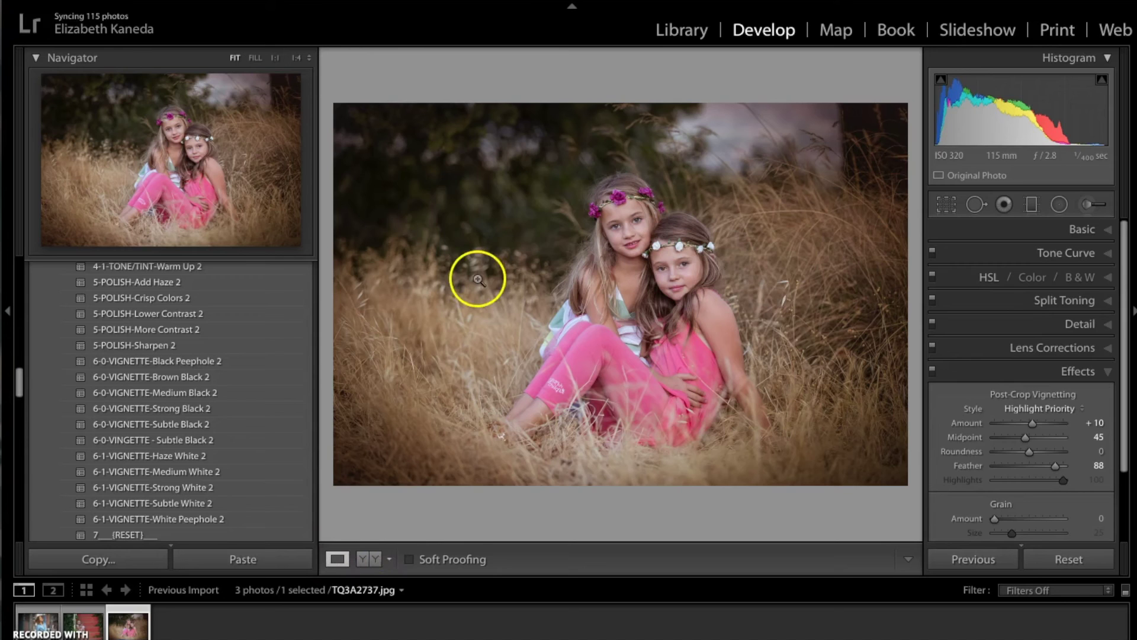
- Set the photo's Exposure to +0.40 and Highlights to +13 in the Basic settings, and check the result against the original
{"action": "left_click", "coordinate": [1107, 230]}
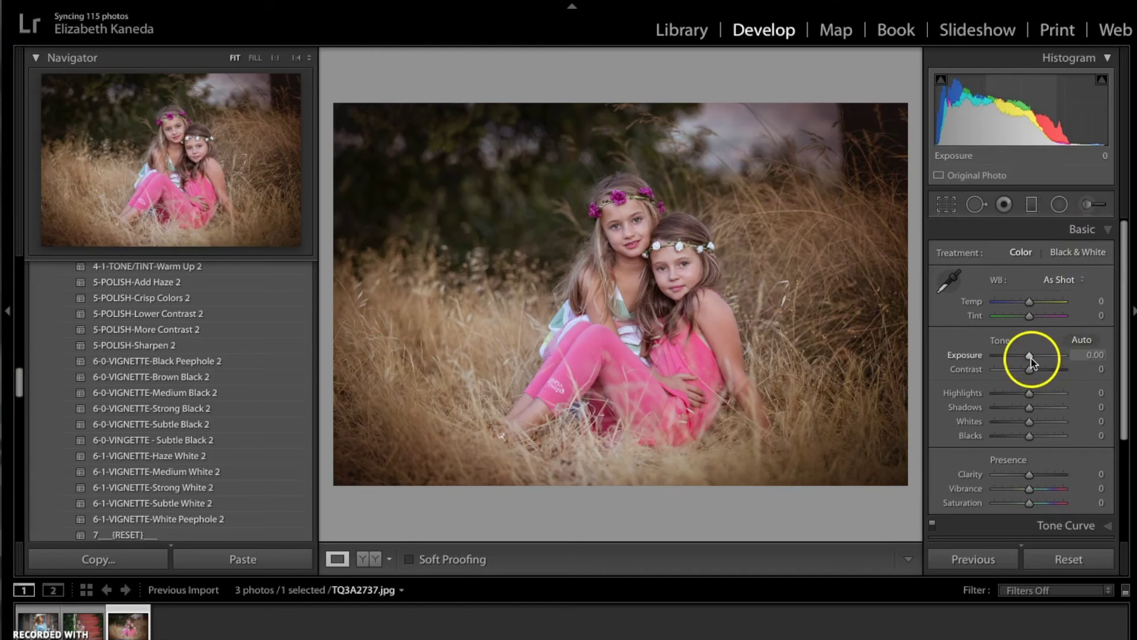
{"action": "left_click_drag", "start_coordinate": [1030, 357], "coordinate": [1033, 357]}
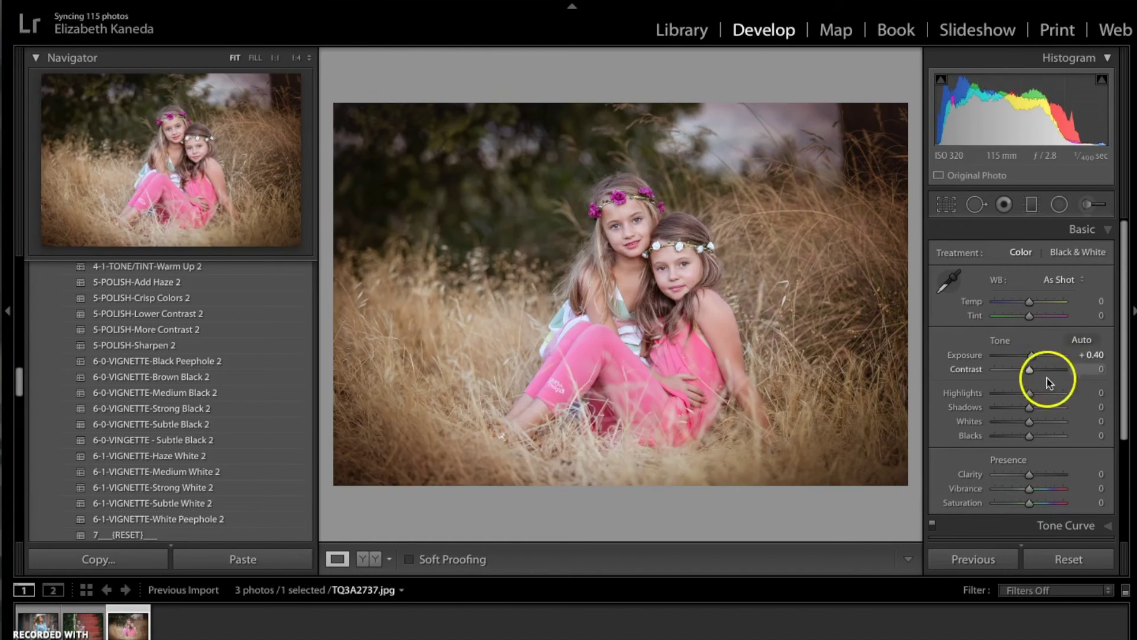
{"action": "left_click_drag", "start_coordinate": [1029, 394], "coordinate": [1034, 396]}
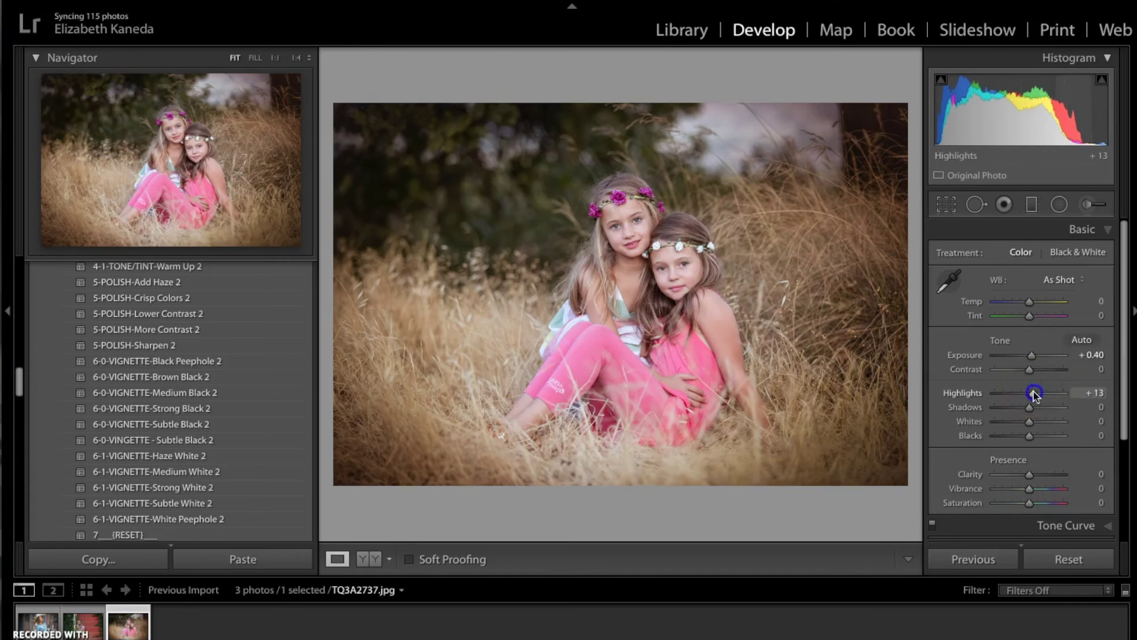
{"action": "left_click", "coordinate": [1108, 230]}
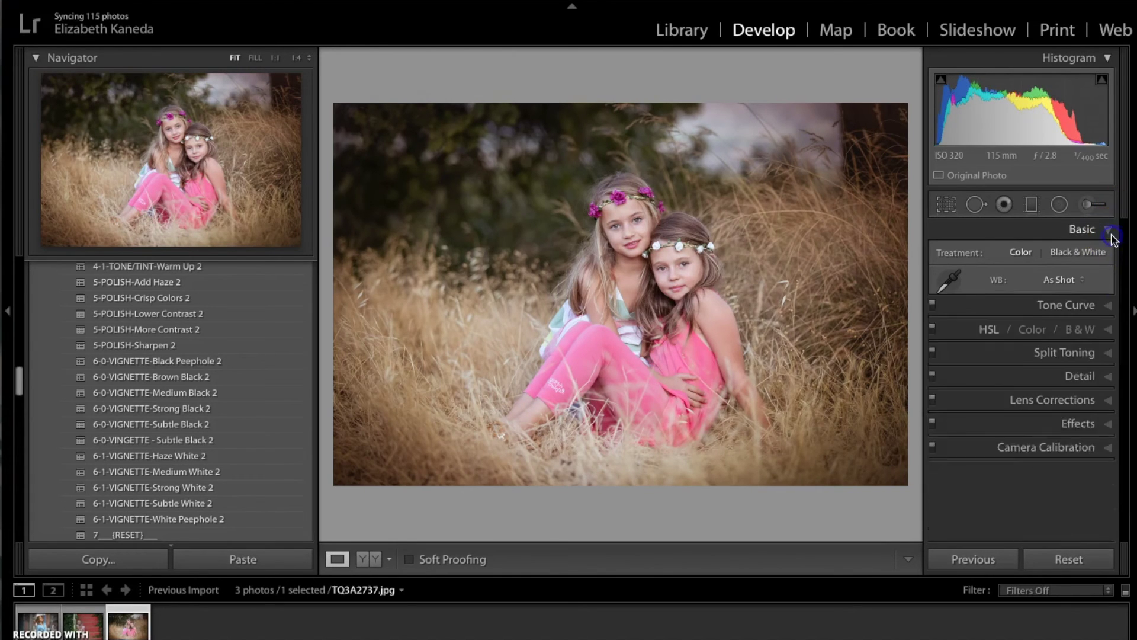
{"action": "key", "text": "backslash"}
{"action": "key", "text": "backslash"}
{"action": "key", "text": "backslash"}
{"action": "key", "text": "backslash"}
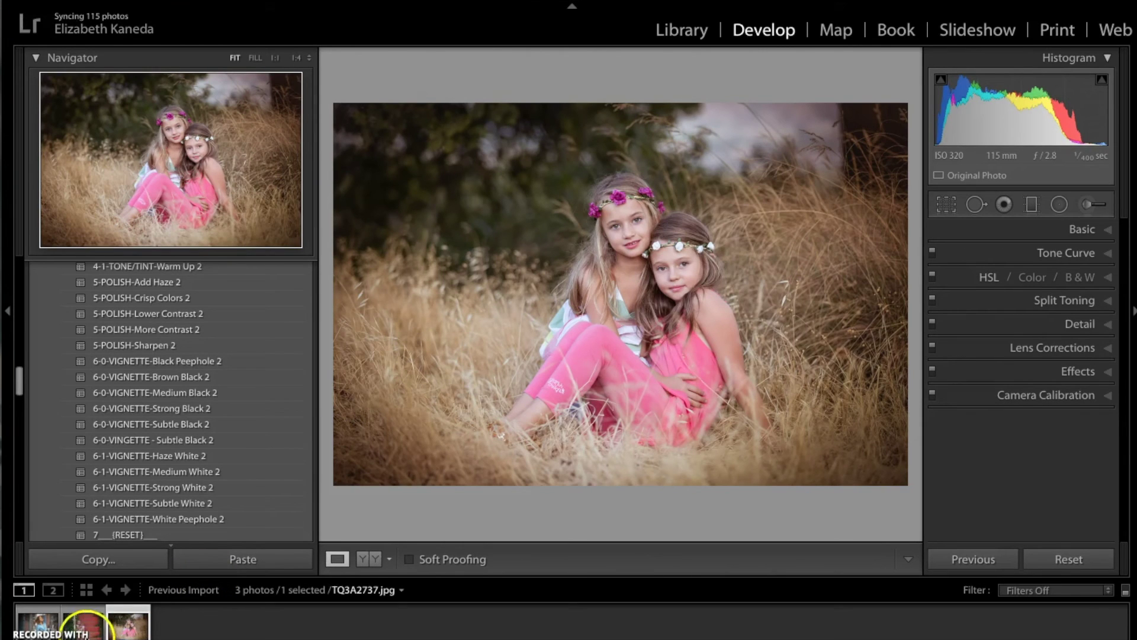
- Open the photo of the girl on the red steps, TQ3A2561.jpg, and apply the 1-BASE-Auto Tone 2 preset
{"action": "left_click", "coordinate": [82, 625]}
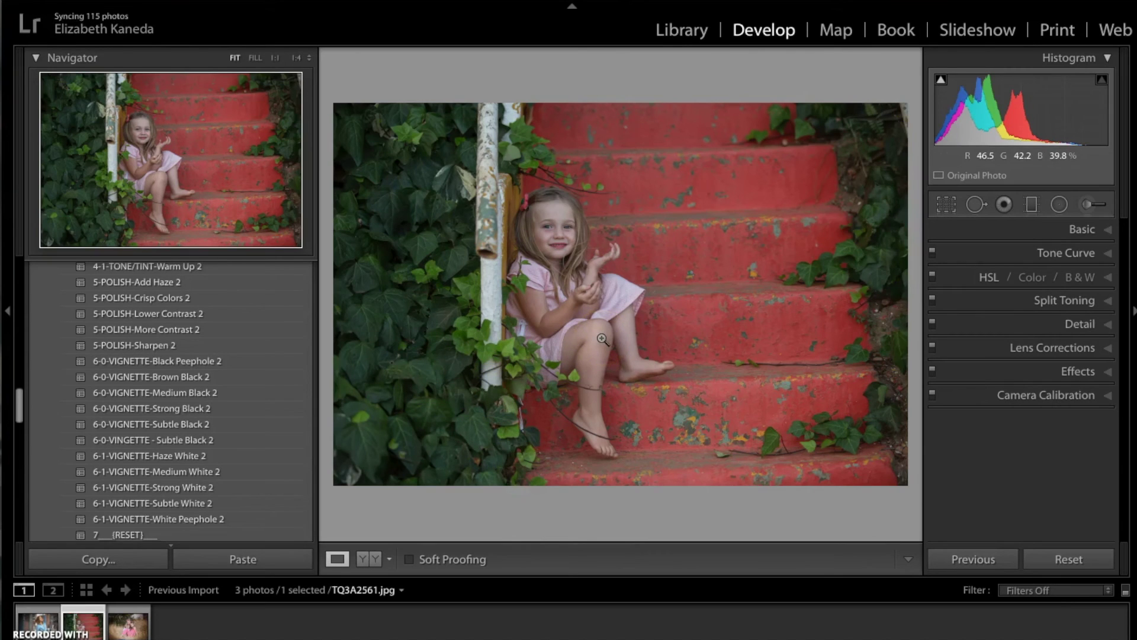
{"action": "left_click_drag", "start_coordinate": [634, 307], "coordinate": [699, 278]}
{"action": "scroll", "coordinate": [255, 409], "scroll_direction": "up", "scroll_amount": 8}
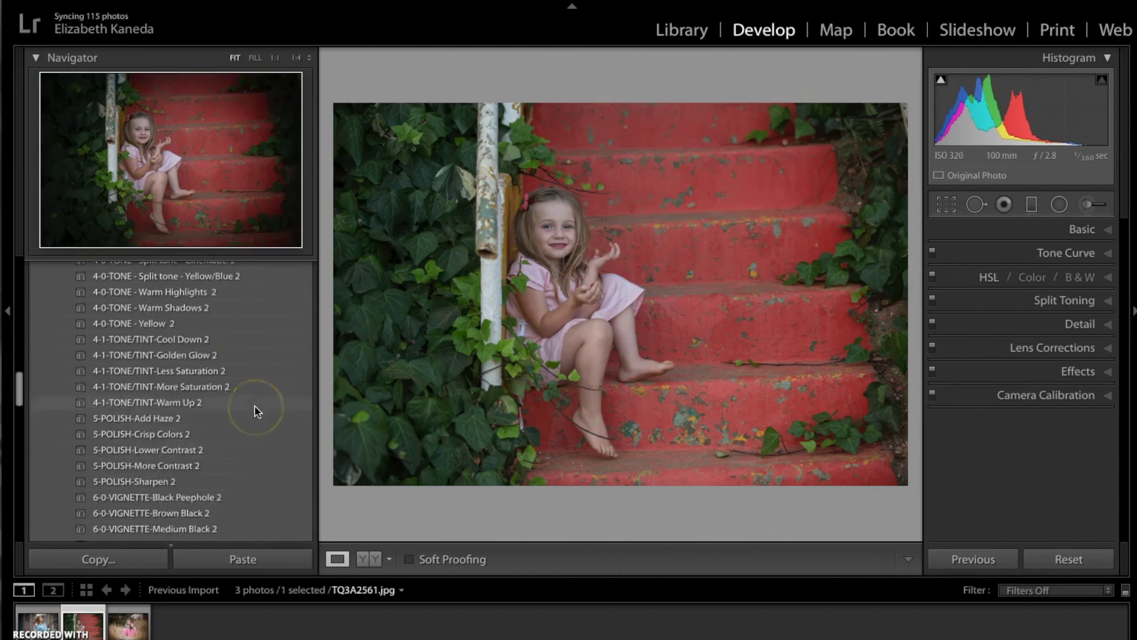
{"action": "scroll", "coordinate": [255, 408], "scroll_direction": "up", "scroll_amount": 12}
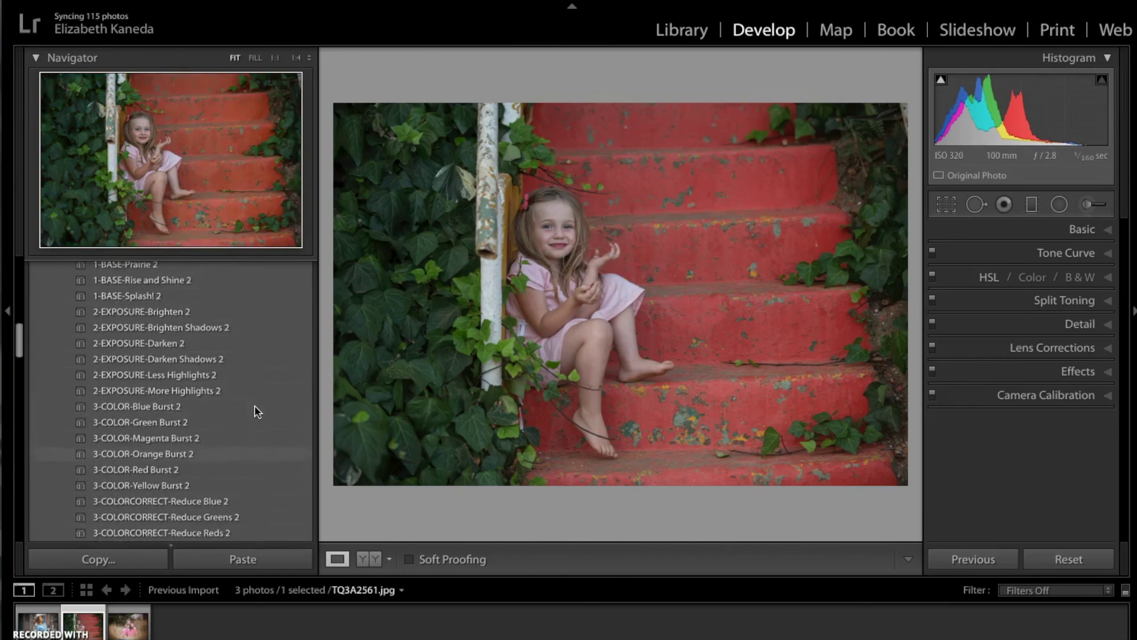
{"action": "scroll", "coordinate": [255, 406], "scroll_direction": "up", "scroll_amount": 1}
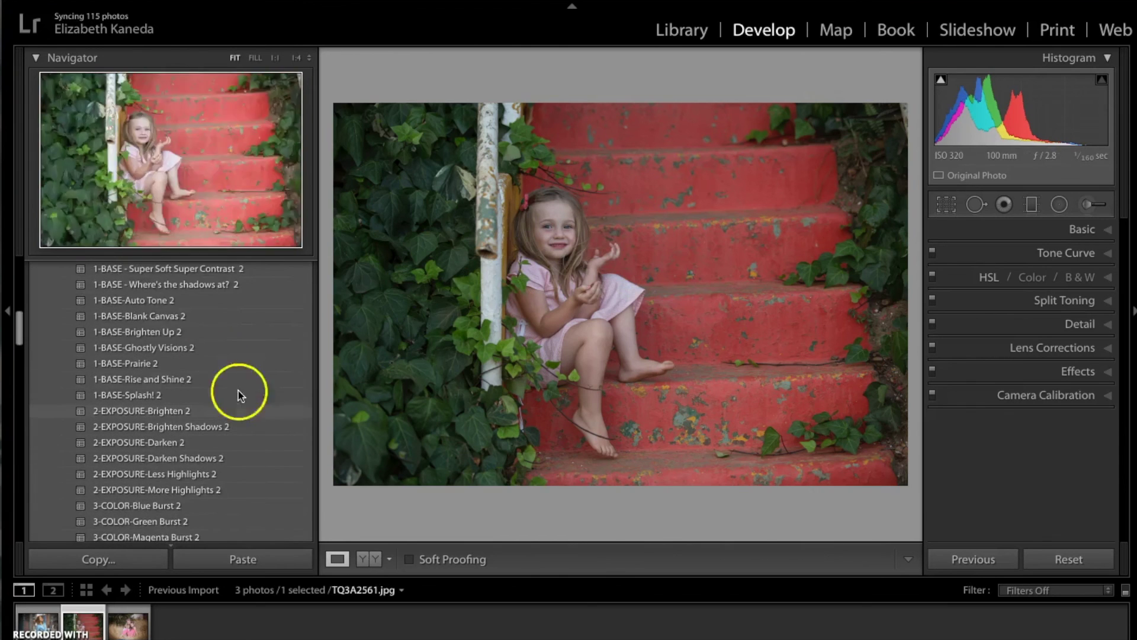
{"action": "left_click", "coordinate": [153, 300]}
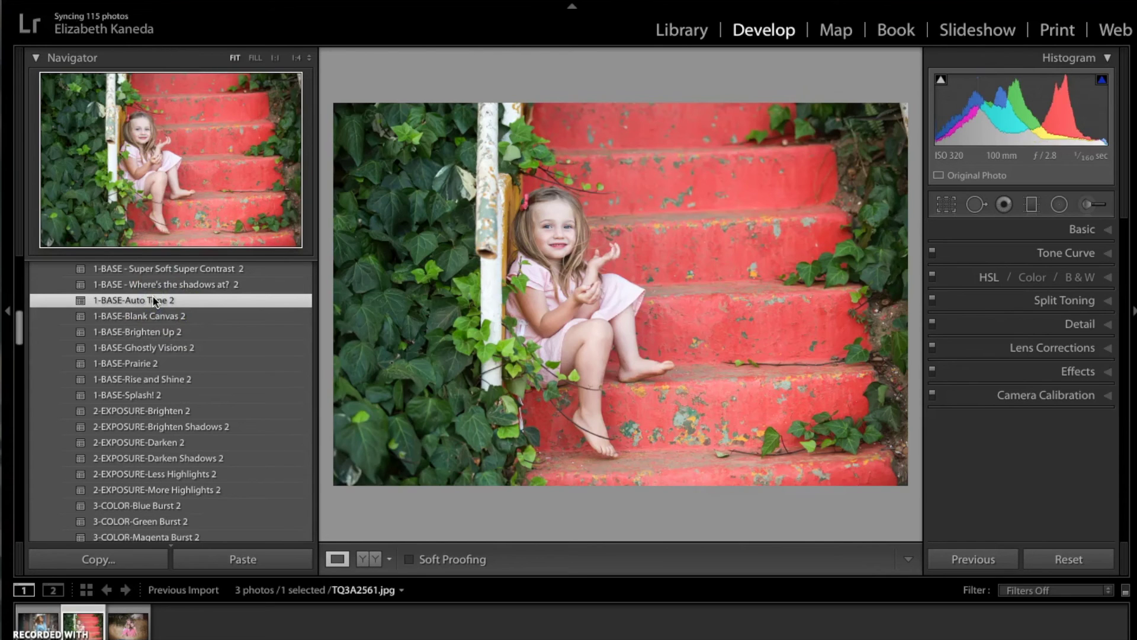
- Stack the 2-EXPOSURE-Darken Shadows 2 and 5-POLISH-Sharpen 2 presets on the red steps photo
{"action": "scroll", "coordinate": [154, 300], "scroll_direction": "down", "scroll_amount": 3}
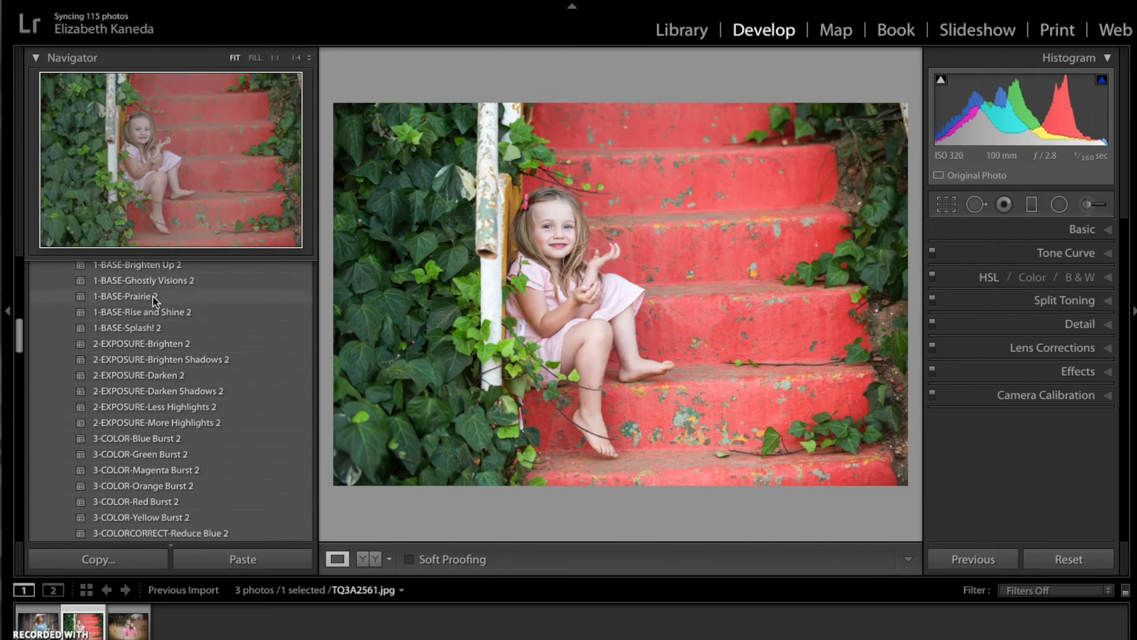
{"action": "left_click", "coordinate": [154, 312]}
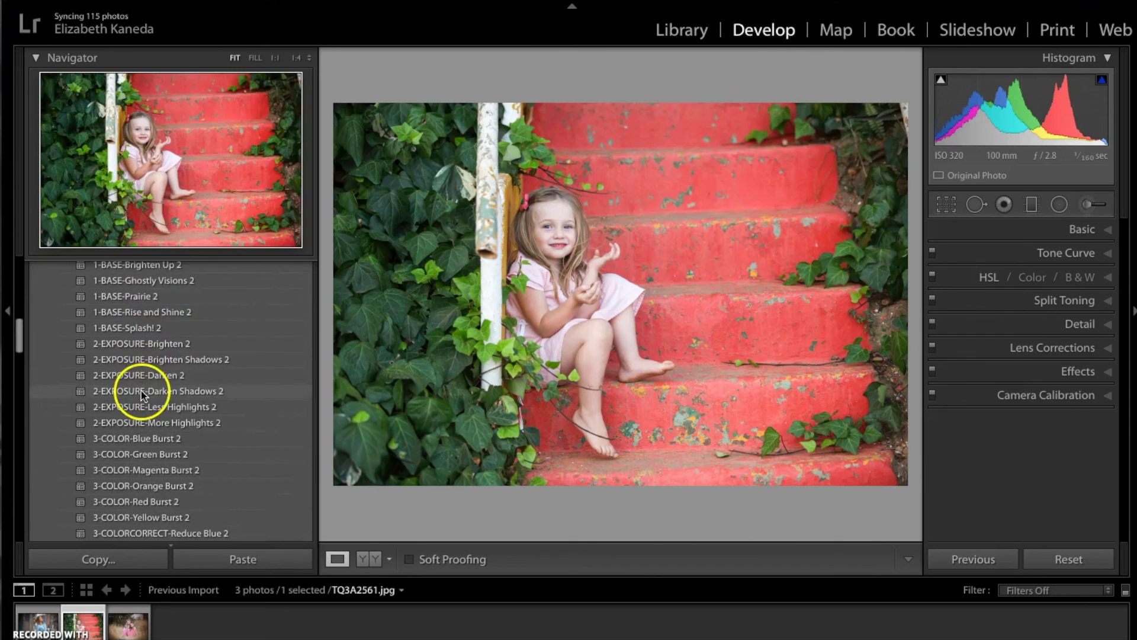
{"action": "left_click", "coordinate": [142, 392]}
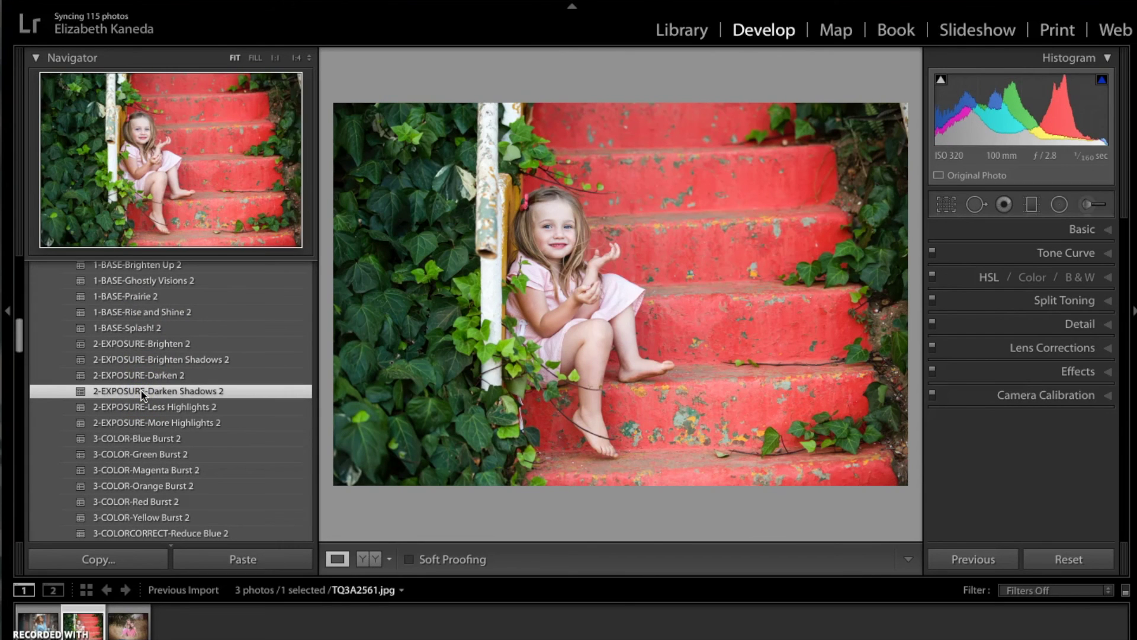
{"action": "scroll", "coordinate": [141, 390], "scroll_direction": "down", "scroll_amount": 6}
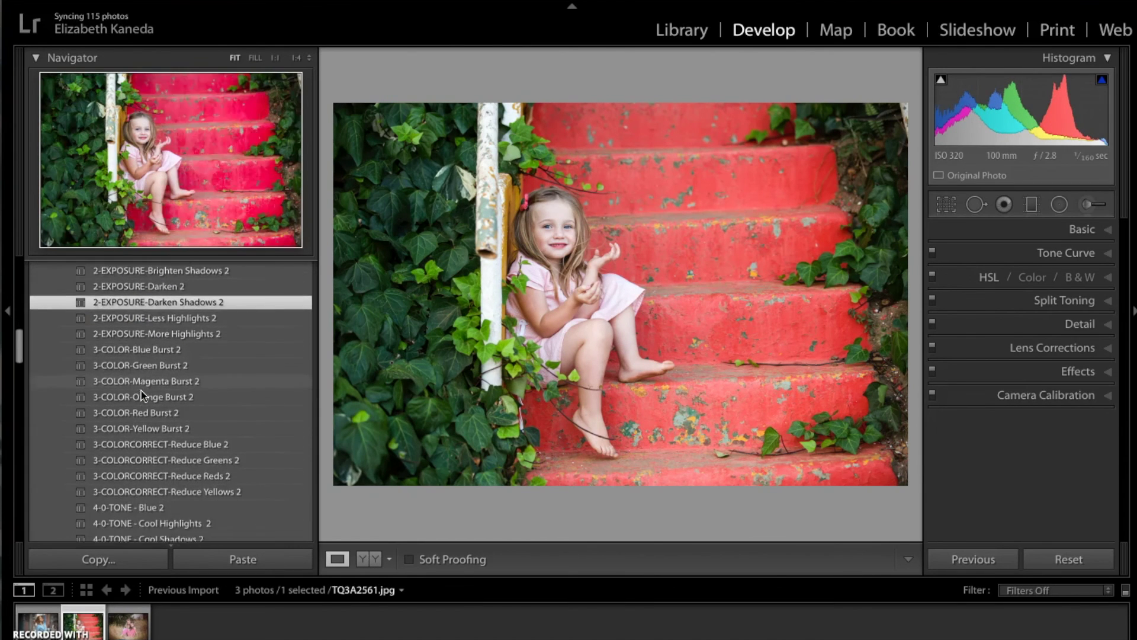
{"action": "scroll", "coordinate": [141, 390], "scroll_direction": "down", "scroll_amount": 10}
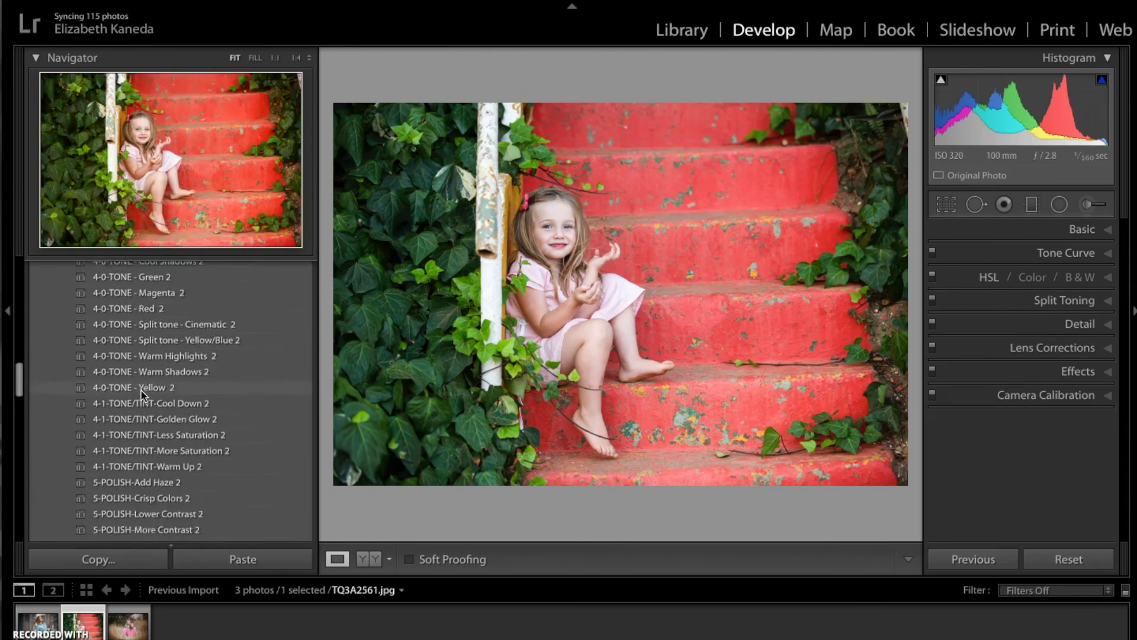
{"action": "scroll", "coordinate": [141, 390], "scroll_direction": "down", "scroll_amount": 2}
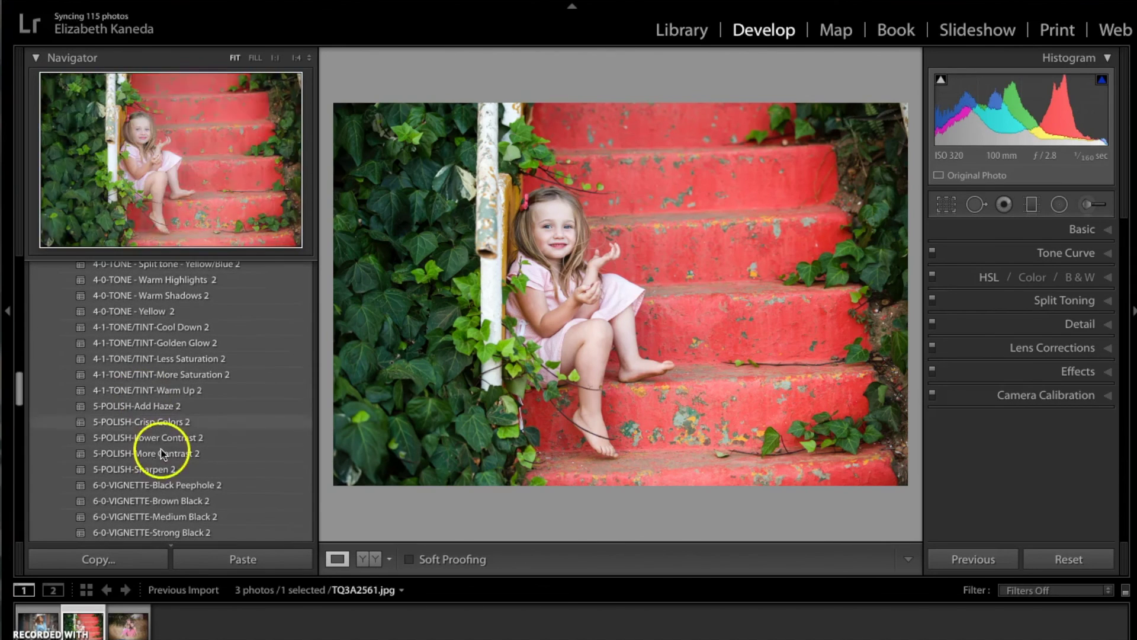
{"action": "left_click", "coordinate": [159, 474]}
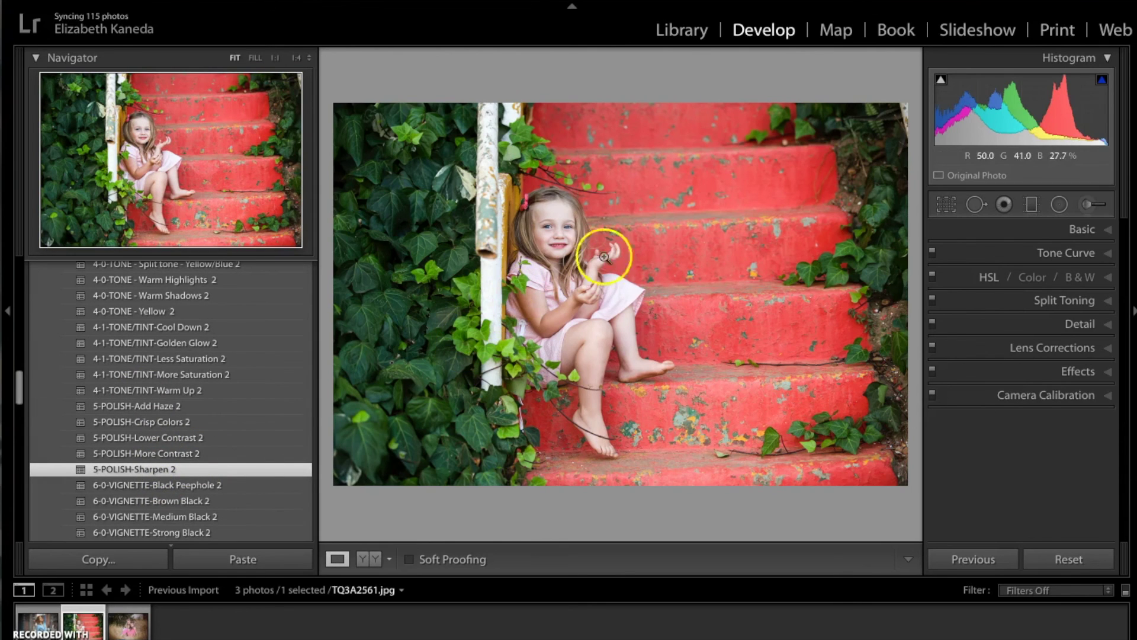
- Brighten the girl's face, arms and legs with the Color Fantasy | Light - Brighten adjustment brush
{"action": "left_click", "coordinate": [1095, 202]}
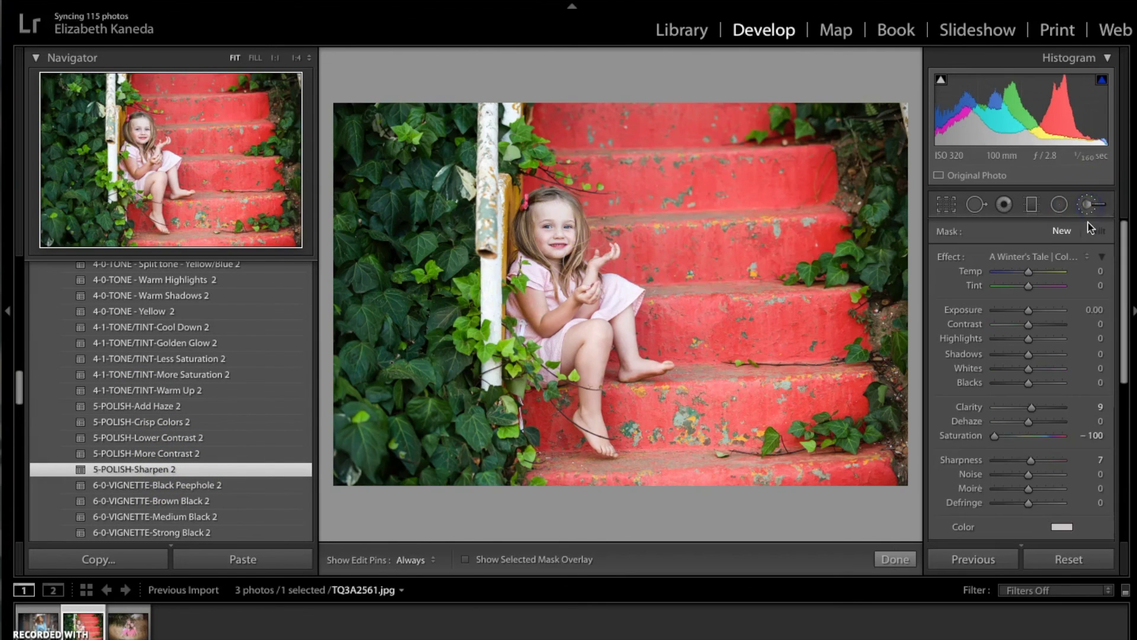
{"action": "left_click", "coordinate": [1061, 254]}
{"action": "scroll", "coordinate": [1059, 259], "scroll_direction": "down", "scroll_amount": 15}
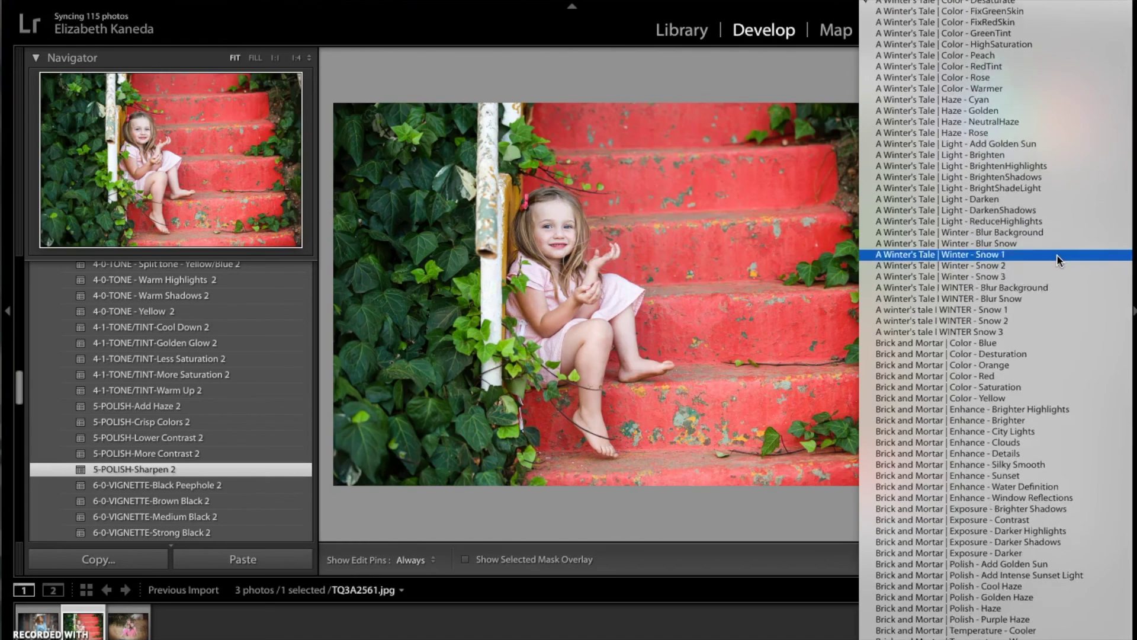
{"action": "scroll", "coordinate": [1057, 254], "scroll_direction": "down", "scroll_amount": 7}
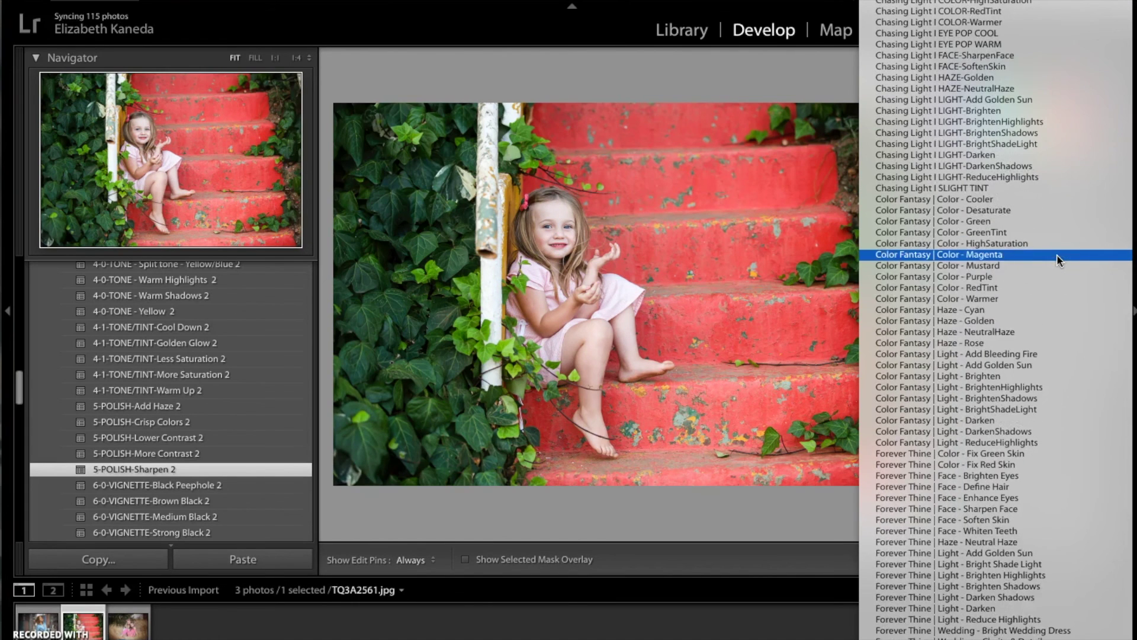
{"action": "left_click", "coordinate": [984, 377]}
{"action": "key", "text": "h"}
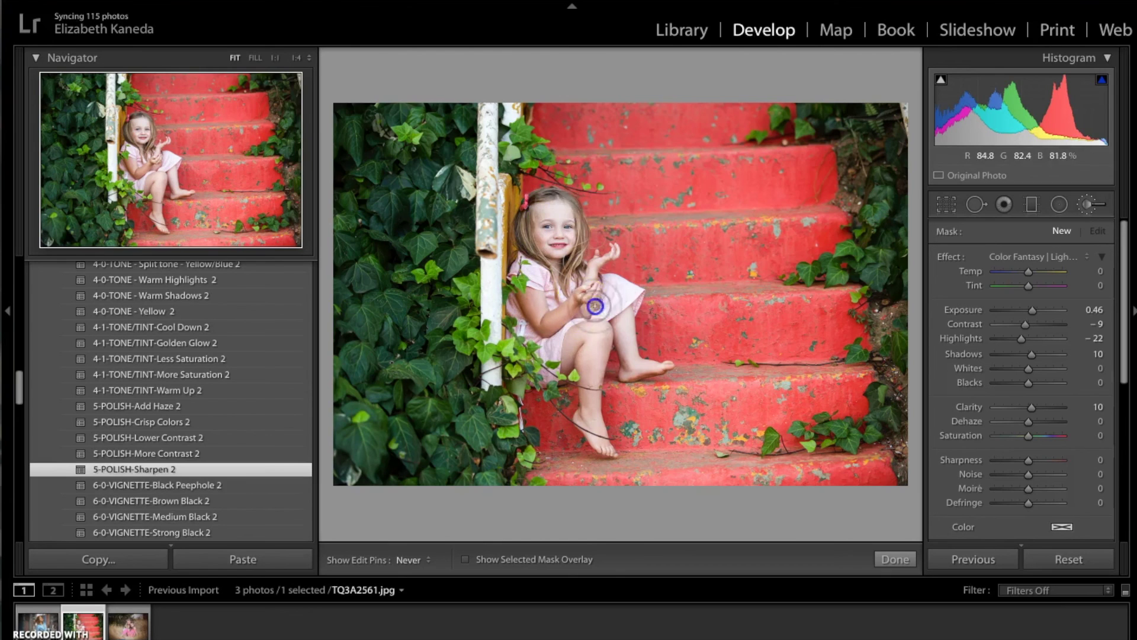
{"action": "key", "text": "h"}
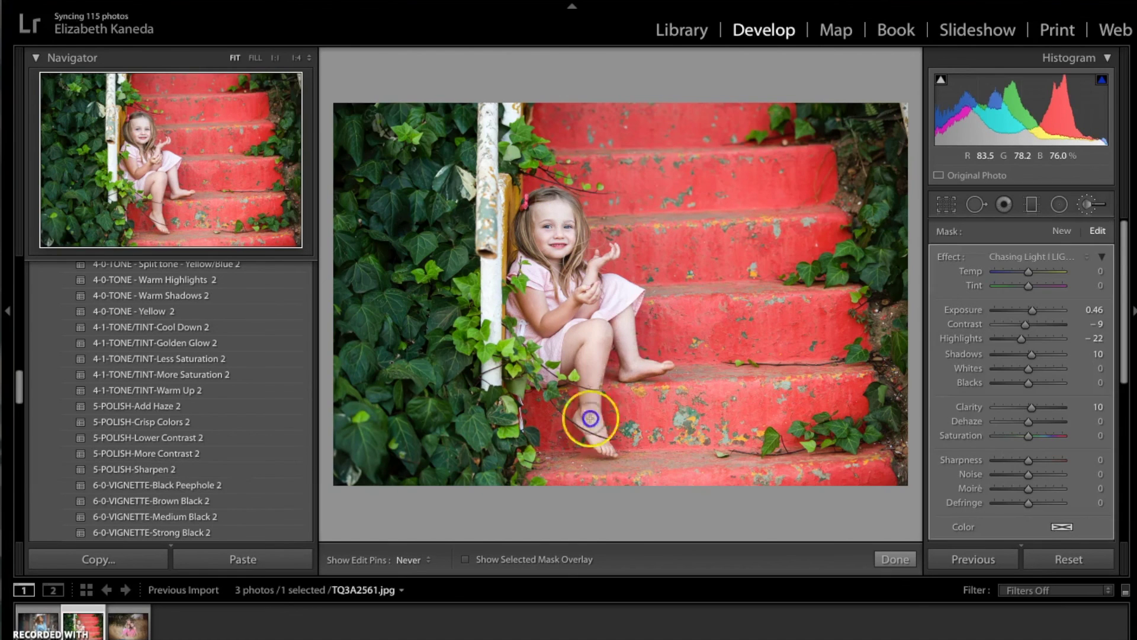
- Set the brushed area's Contrast to 30, Shadows to -17 and Saturation to 46, and close the adjustment brush
{"action": "left_click", "coordinate": [1027, 326]}
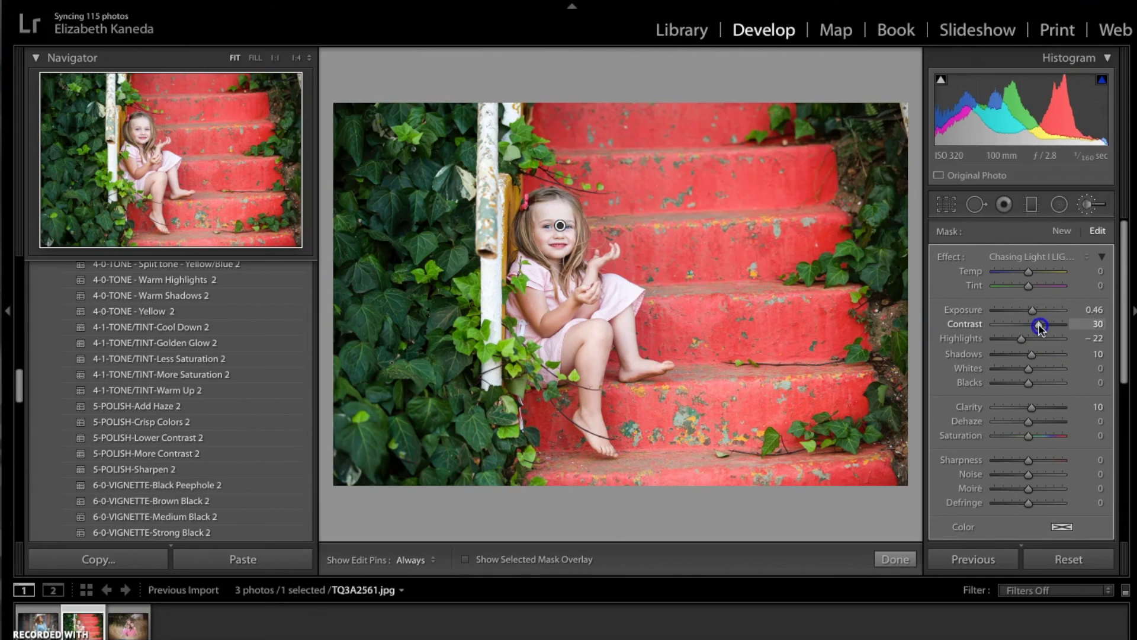
{"action": "left_click", "coordinate": [1031, 356]}
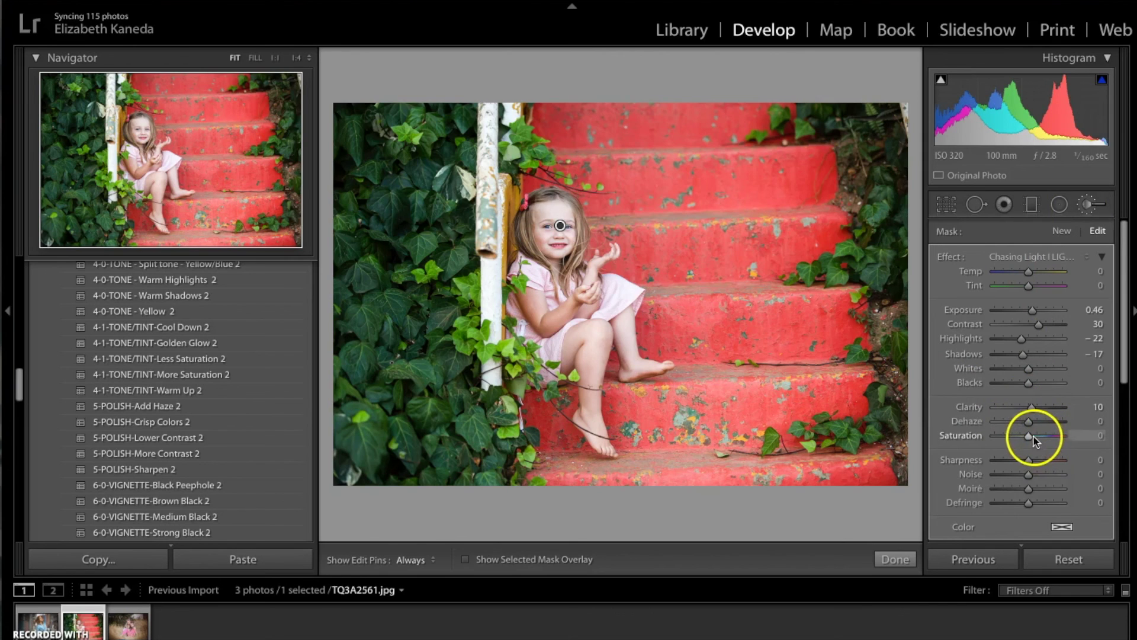
{"action": "left_click_drag", "start_coordinate": [1029, 438], "coordinate": [1030, 437]}
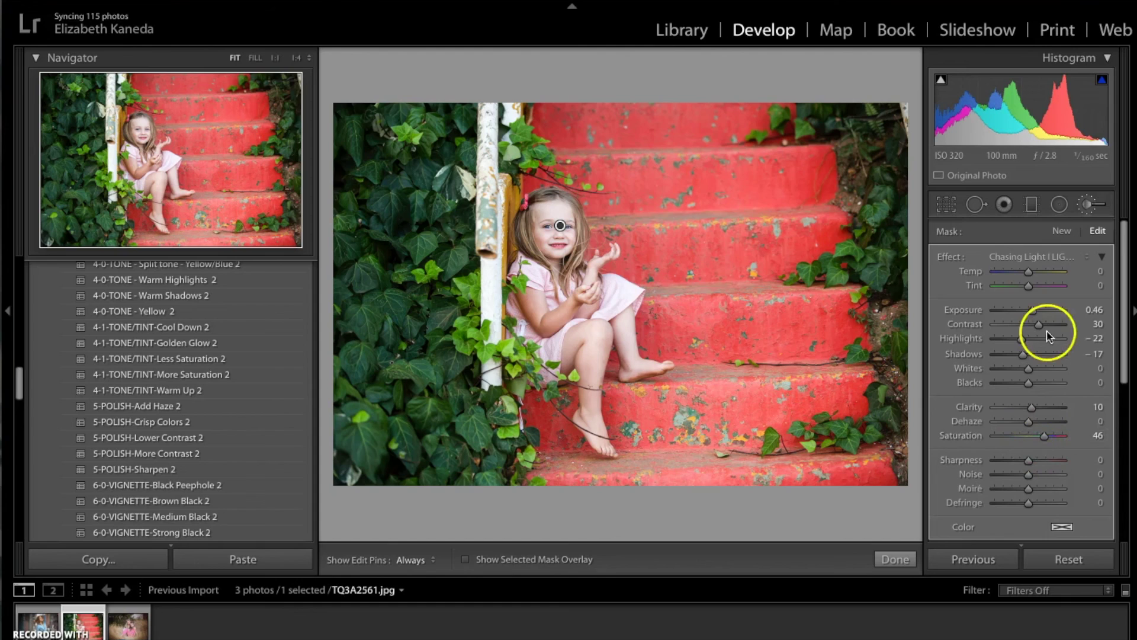
{"action": "left_click", "coordinate": [1091, 205]}
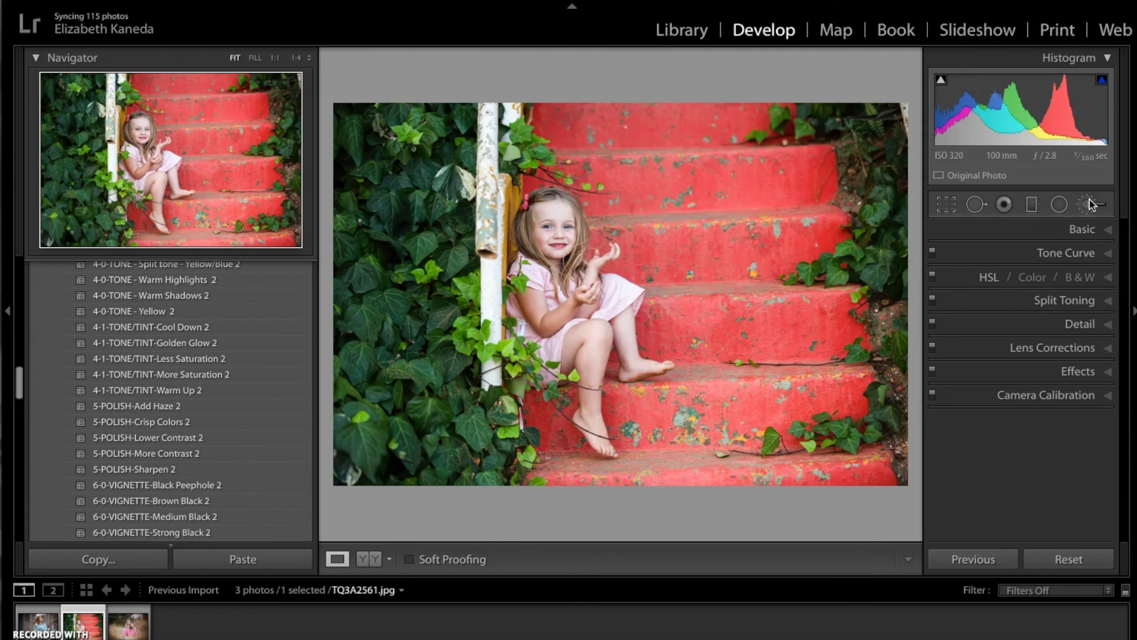
- Compare the red steps photo with its original side by side, in split view and in the single-photo view
{"action": "left_click", "coordinate": [370, 560]}
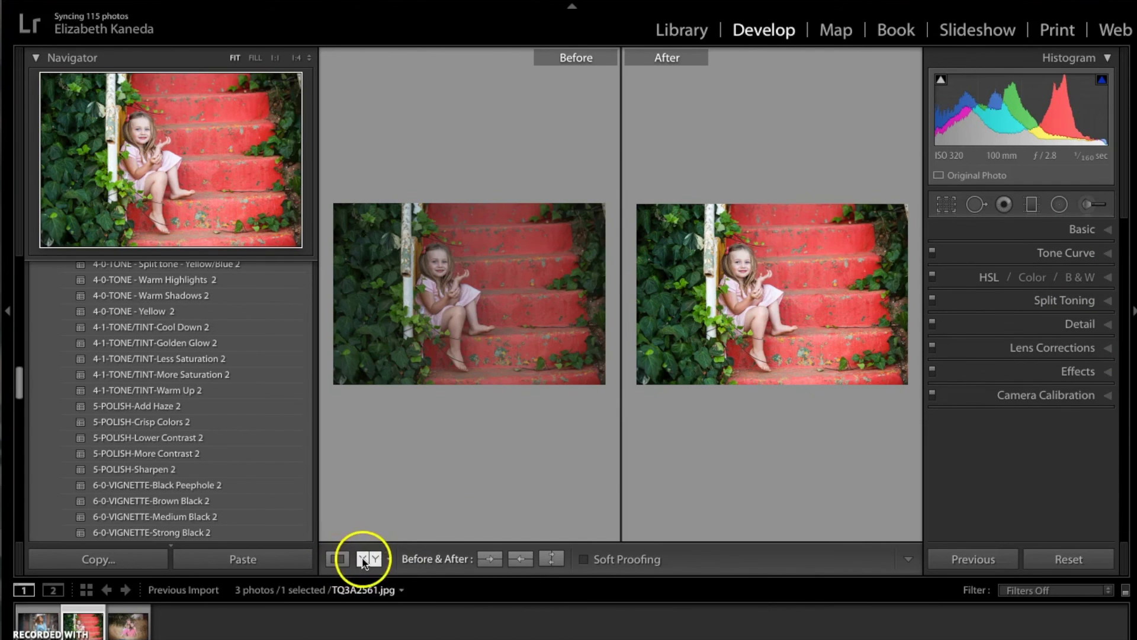
{"action": "left_click", "coordinate": [365, 560]}
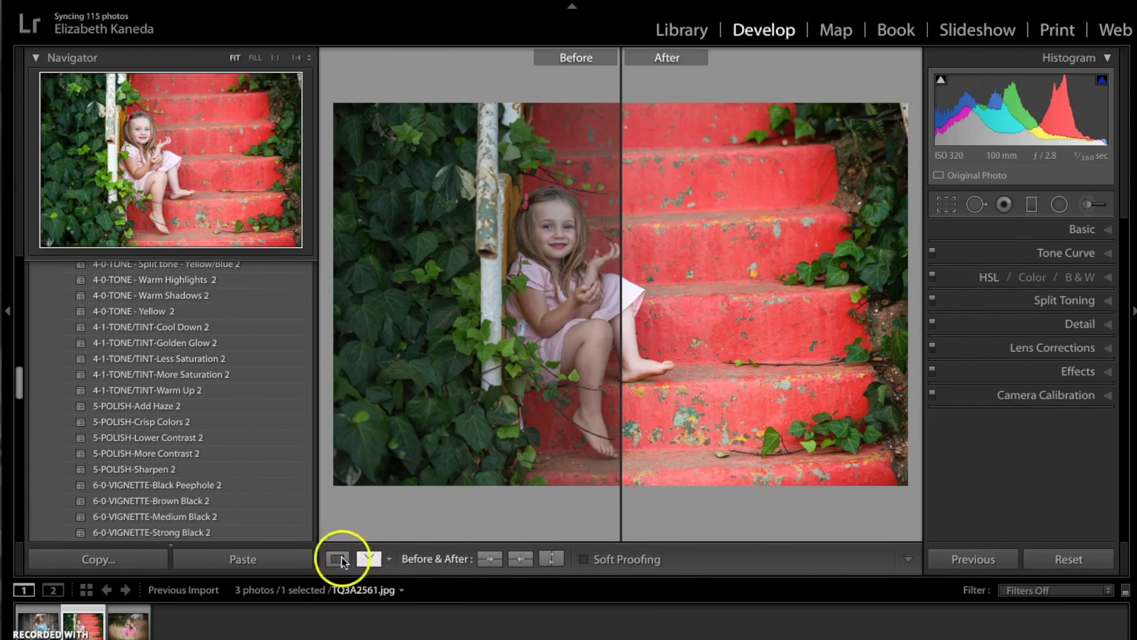
{"action": "left_click", "coordinate": [337, 559]}
{"action": "key", "text": "backslash"}
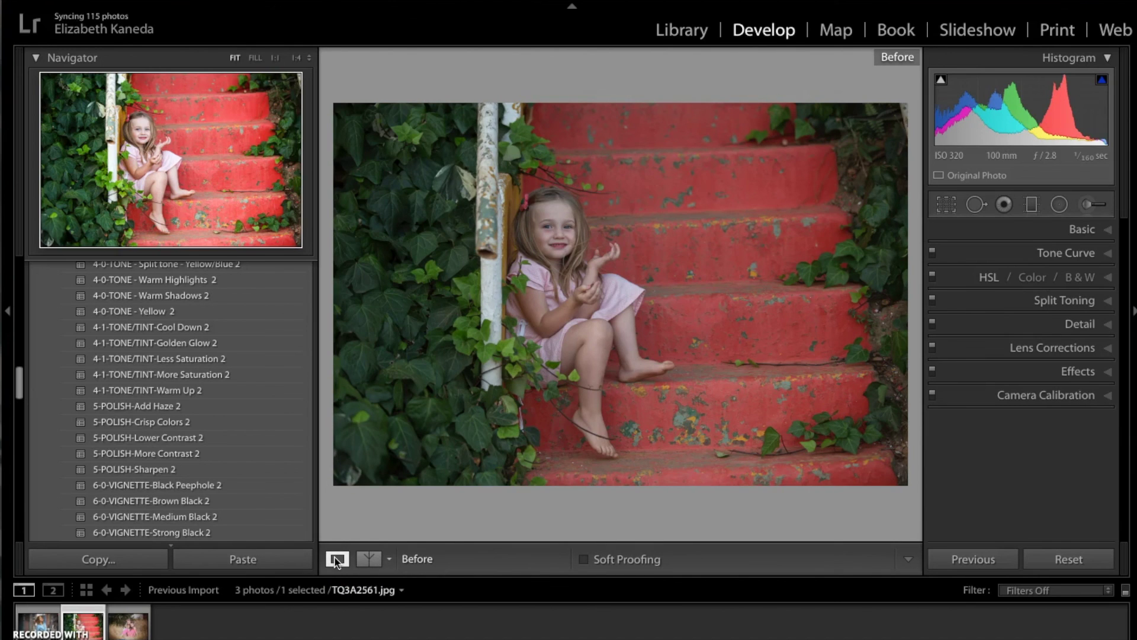
{"action": "key", "text": "backslash"}
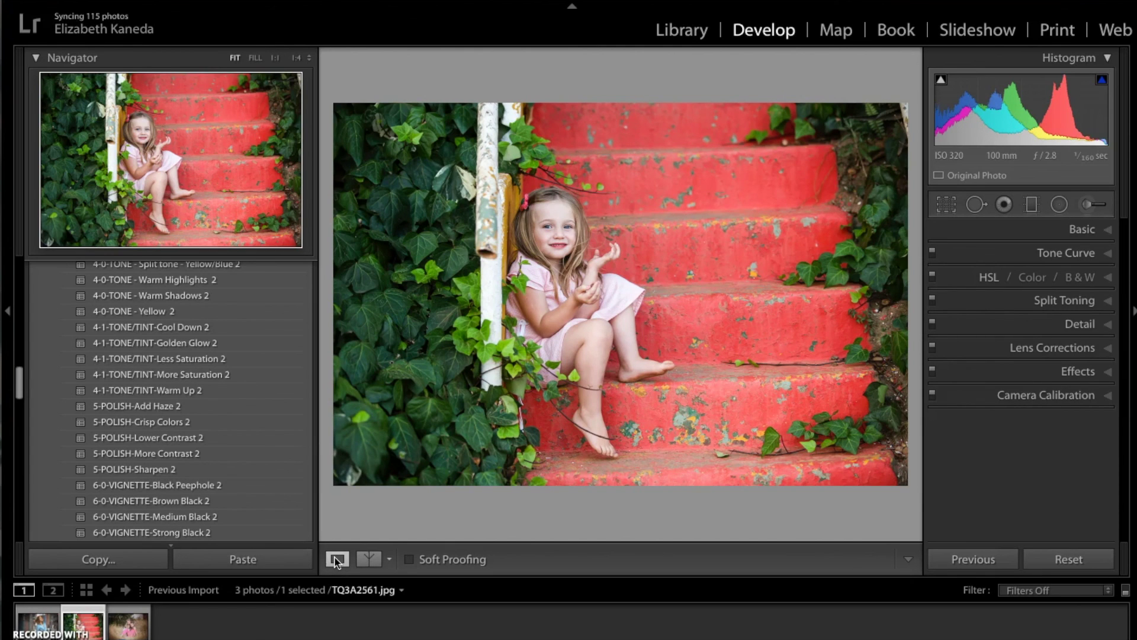
{"action": "key", "text": "backslash"}
{"action": "key", "text": "backslash"}
- Open the photo of the woman in the denim shirt, _DSC3461.NEF, and compare it with its original
{"action": "left_click", "coordinate": [38, 620]}
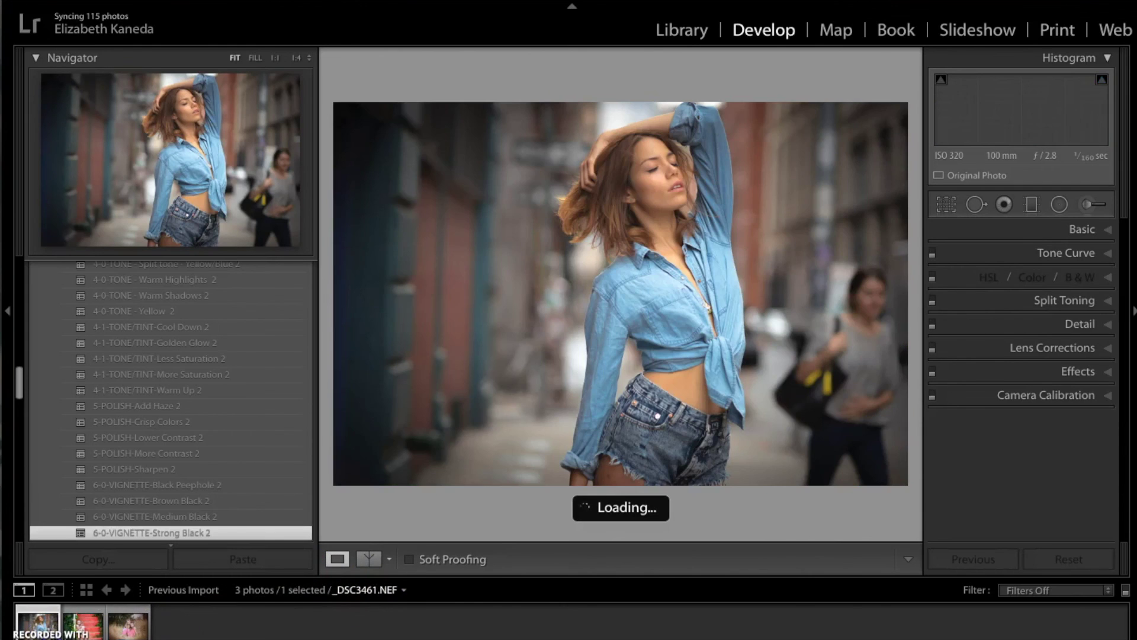
{"action": "key", "text": "backslash"}
{"action": "key", "text": "backslash"}
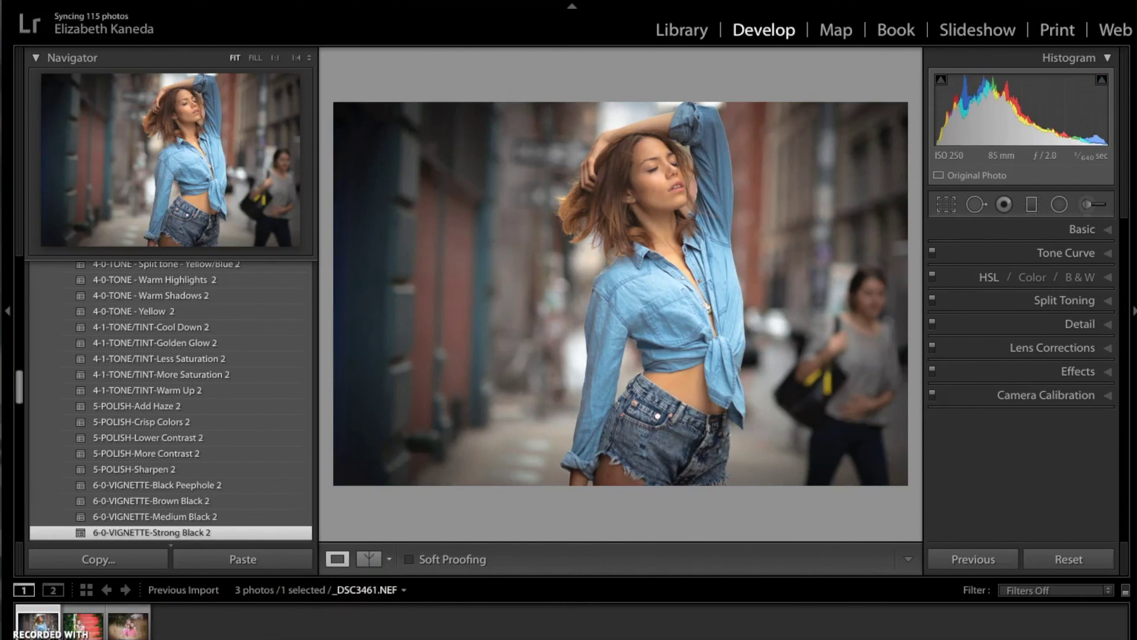
- Open the photo of the two girls in the dry grass, TQ3A2737.jpg, and compare it with its original
{"action": "left_click", "coordinate": [141, 634]}
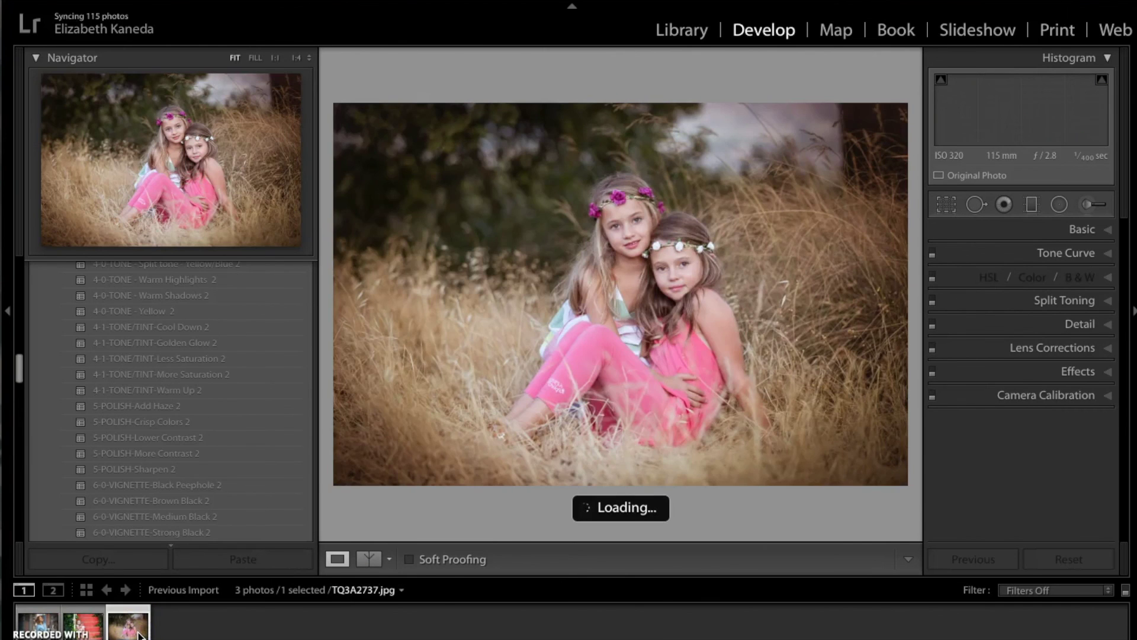
{"action": "key", "text": "backslash"}
{"action": "key", "text": "backslash"}
{"action": "key", "text": "backslash"}
{"action": "key", "text": "backslash"}
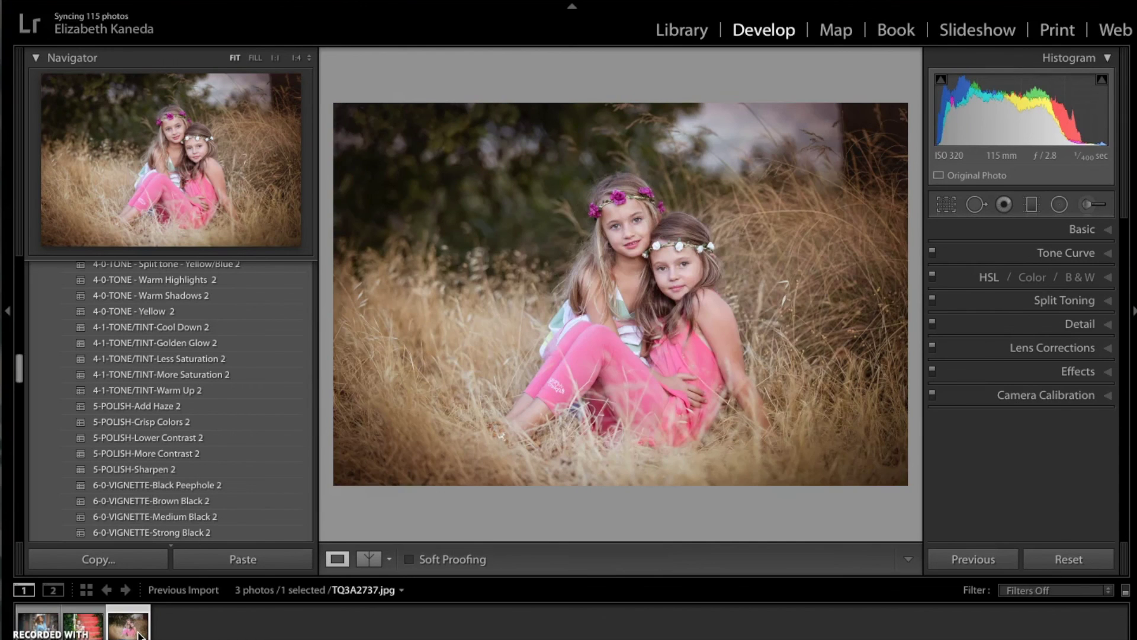
{"action": "left_click", "coordinate": [216, 589]}
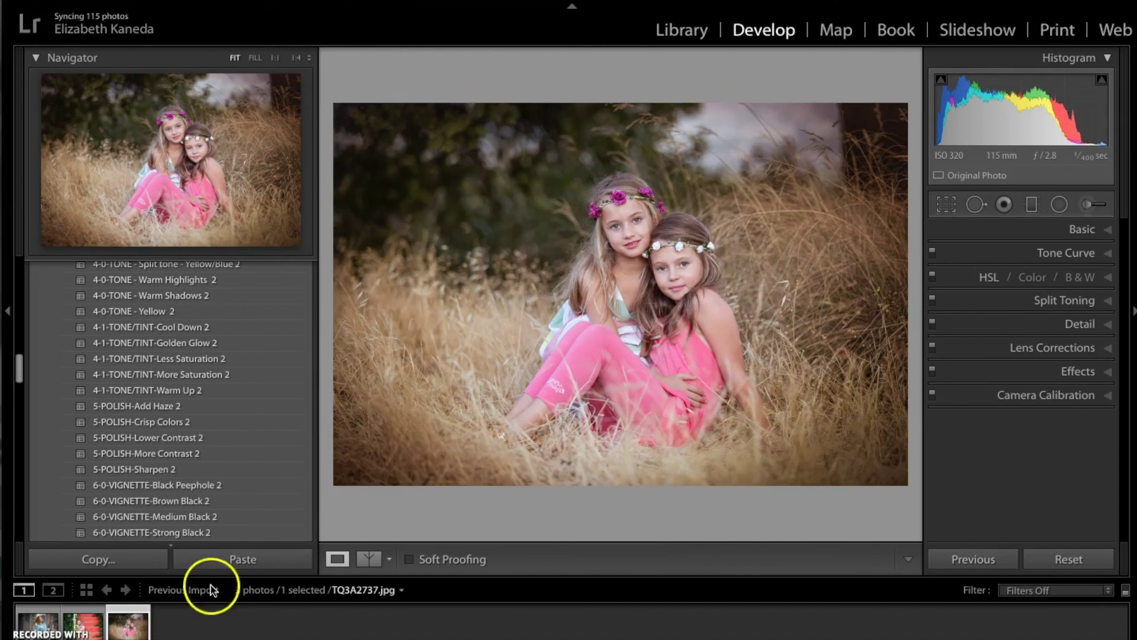